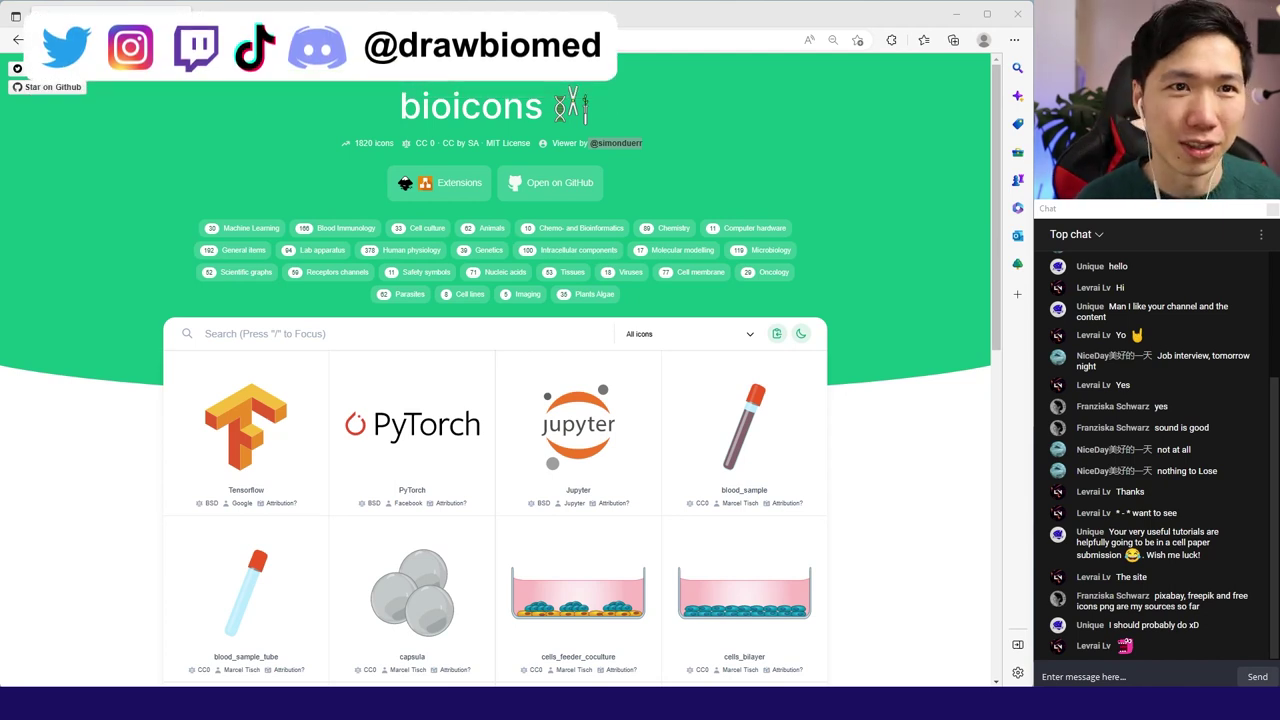
left_click_drag(1108, 548, 858, 575)
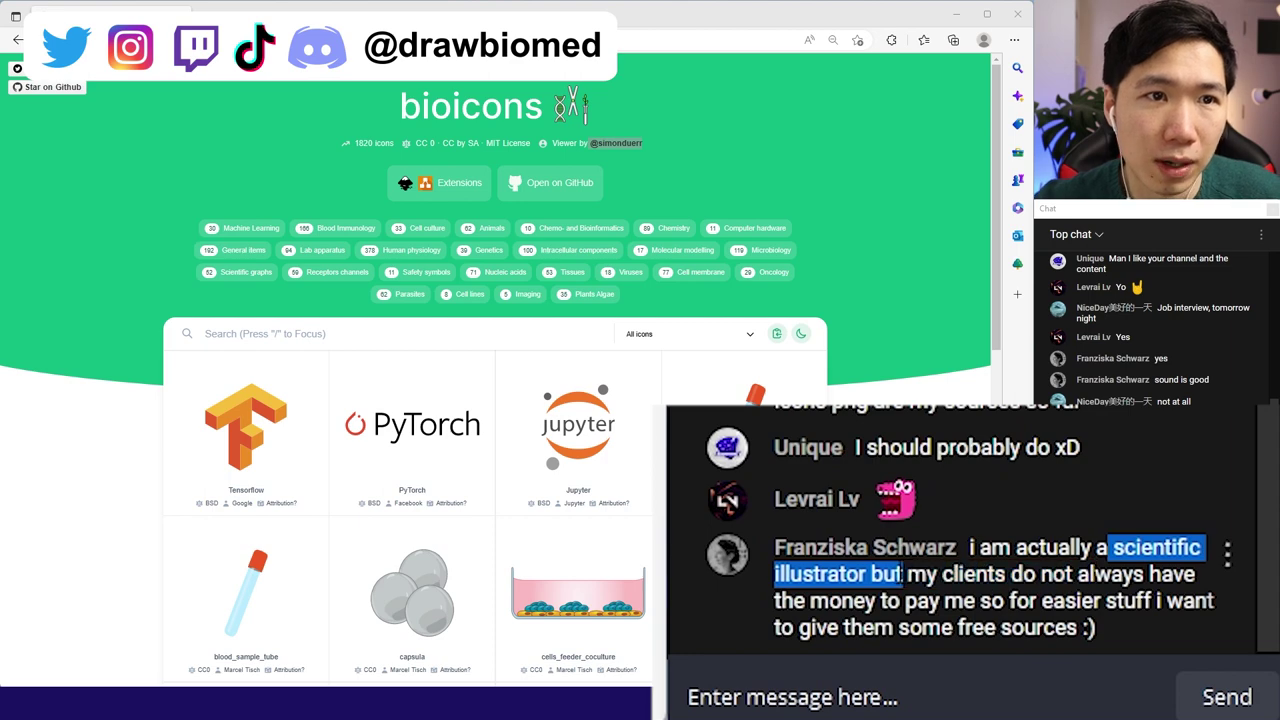
left_click(866, 575)
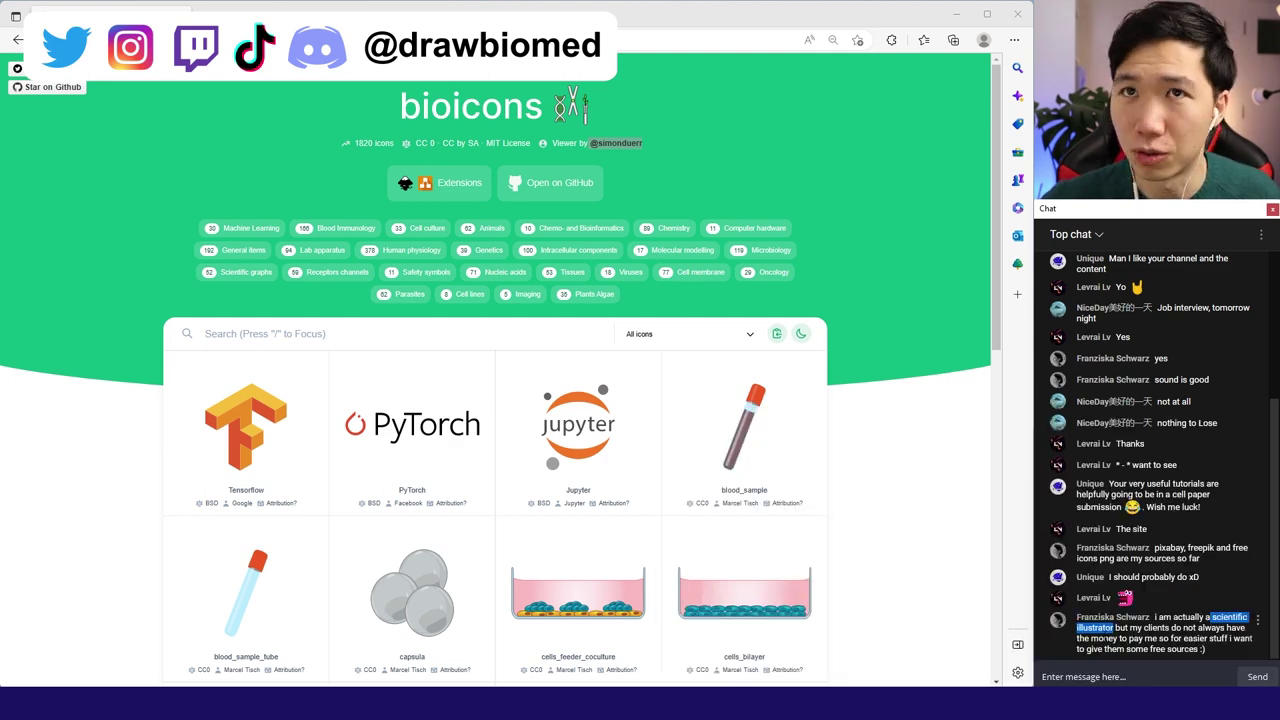
left_click_drag(1184, 650, 1207, 650)
left_click(1190, 650)
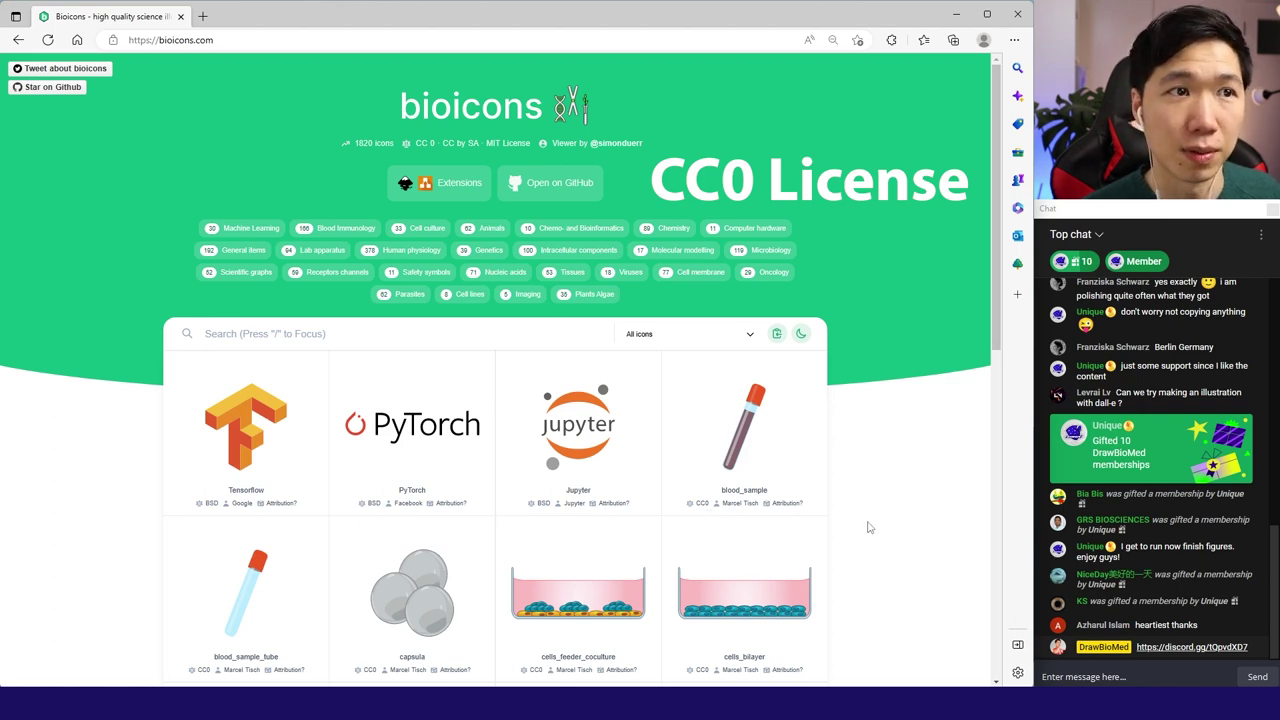
Look through the full icon library to see which kinds of science icons and licenses it offers
scroll(853, 532, "down", 1)
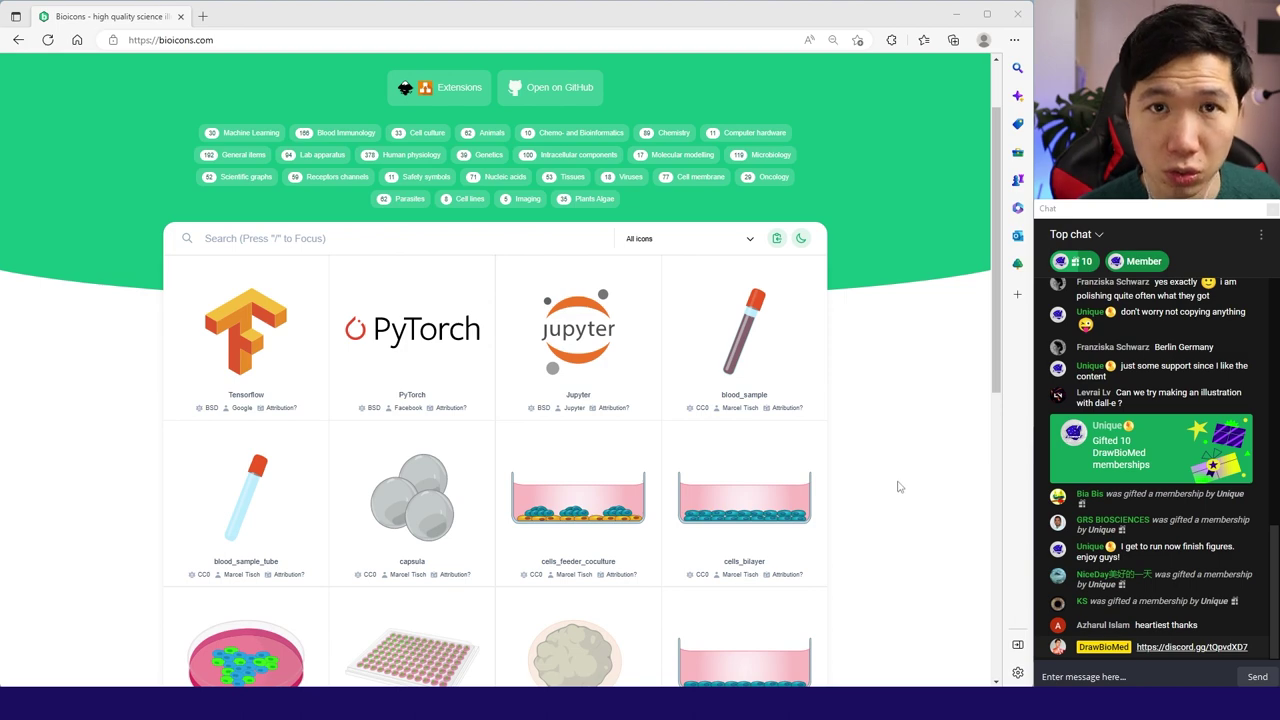
scroll(885, 520, "down", 1)
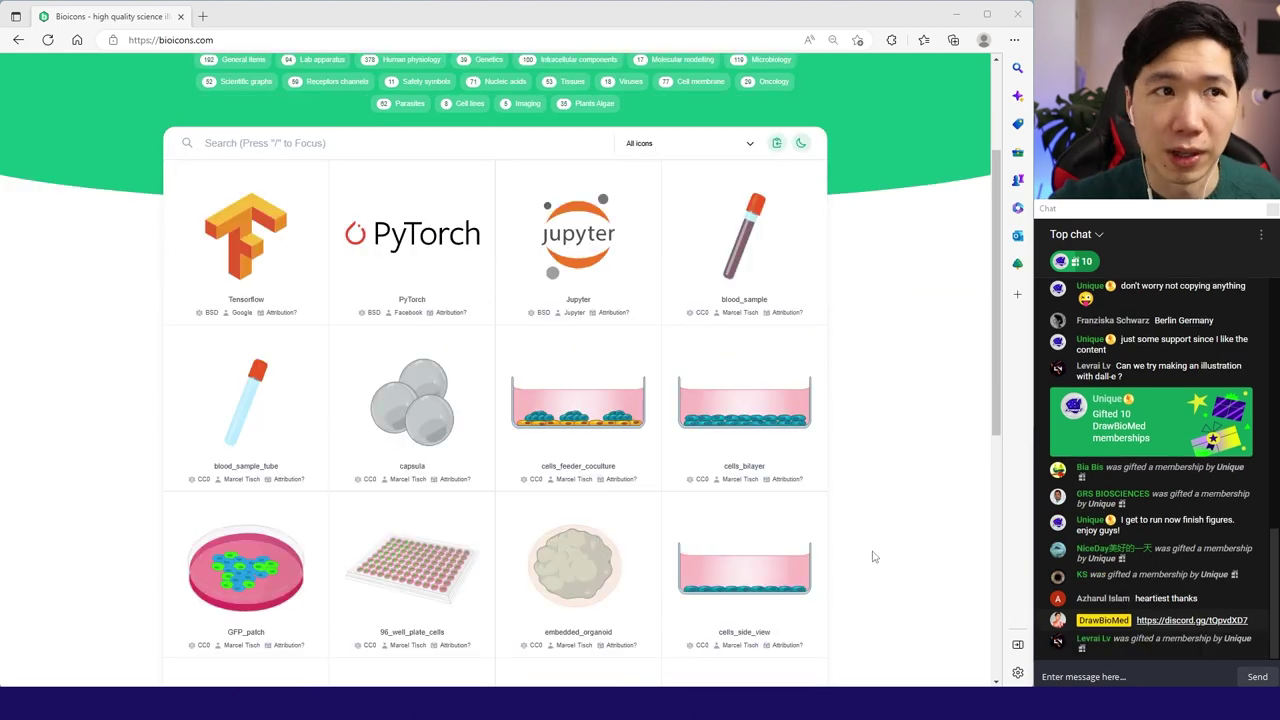
scroll(850, 542, "down", 2)
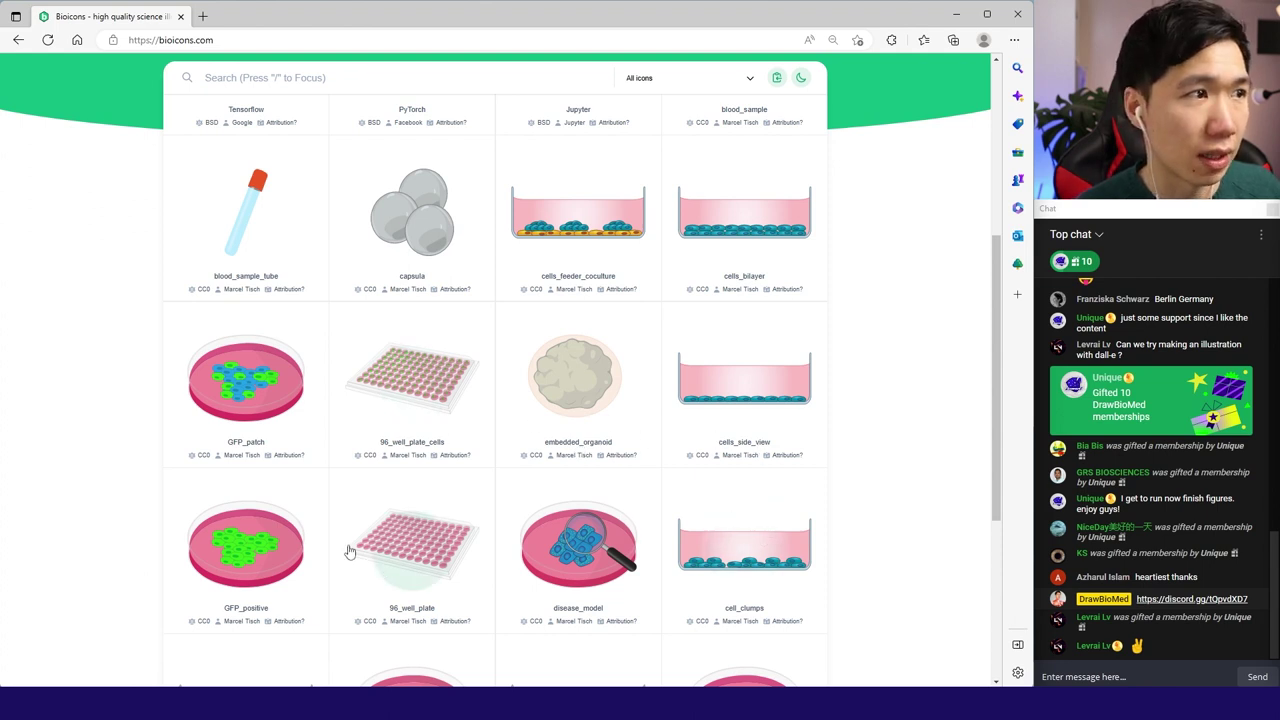
scroll(436, 557, "down", 1)
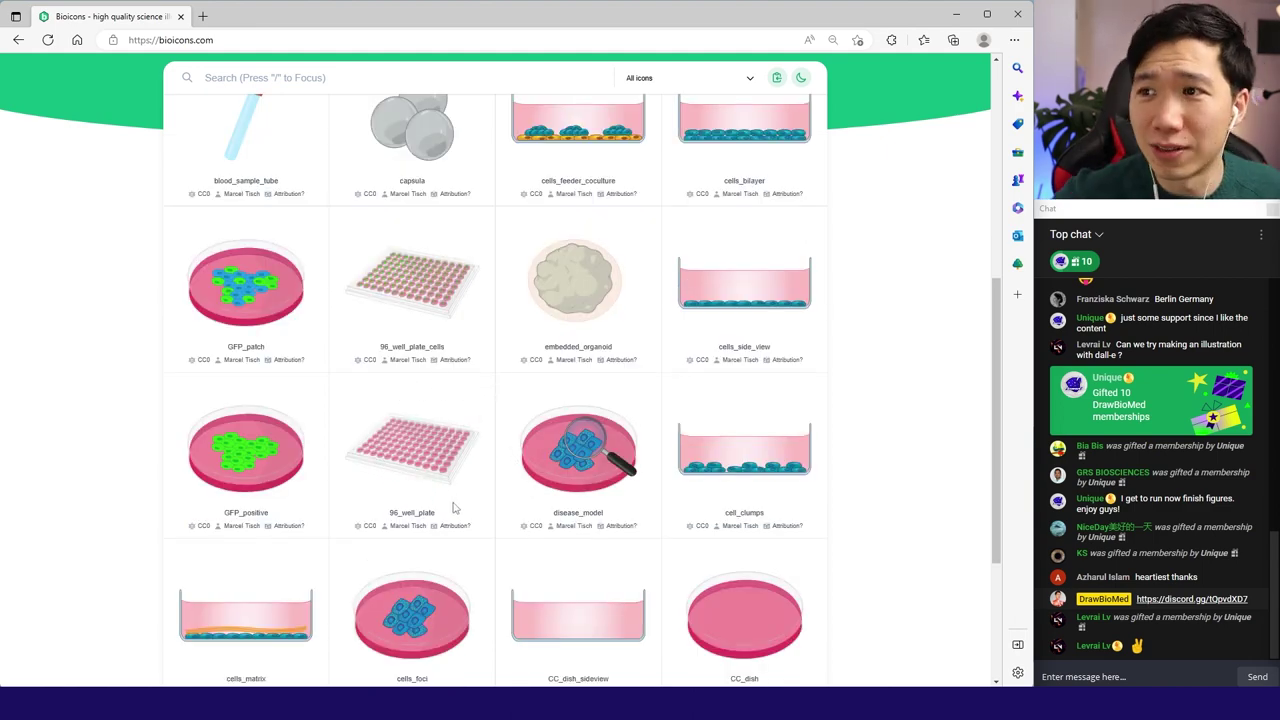
scroll(462, 560, "down", 5)
scroll(654, 623, "down", 4)
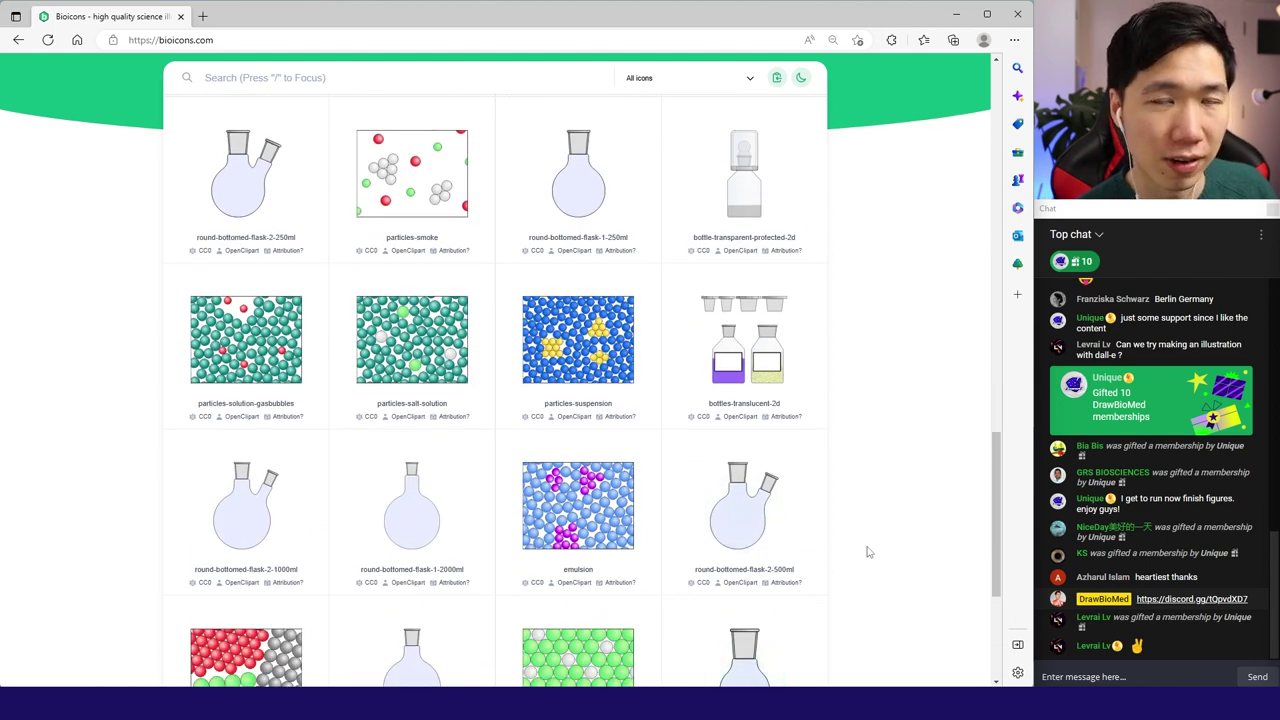
scroll(525, 500, "down", 10)
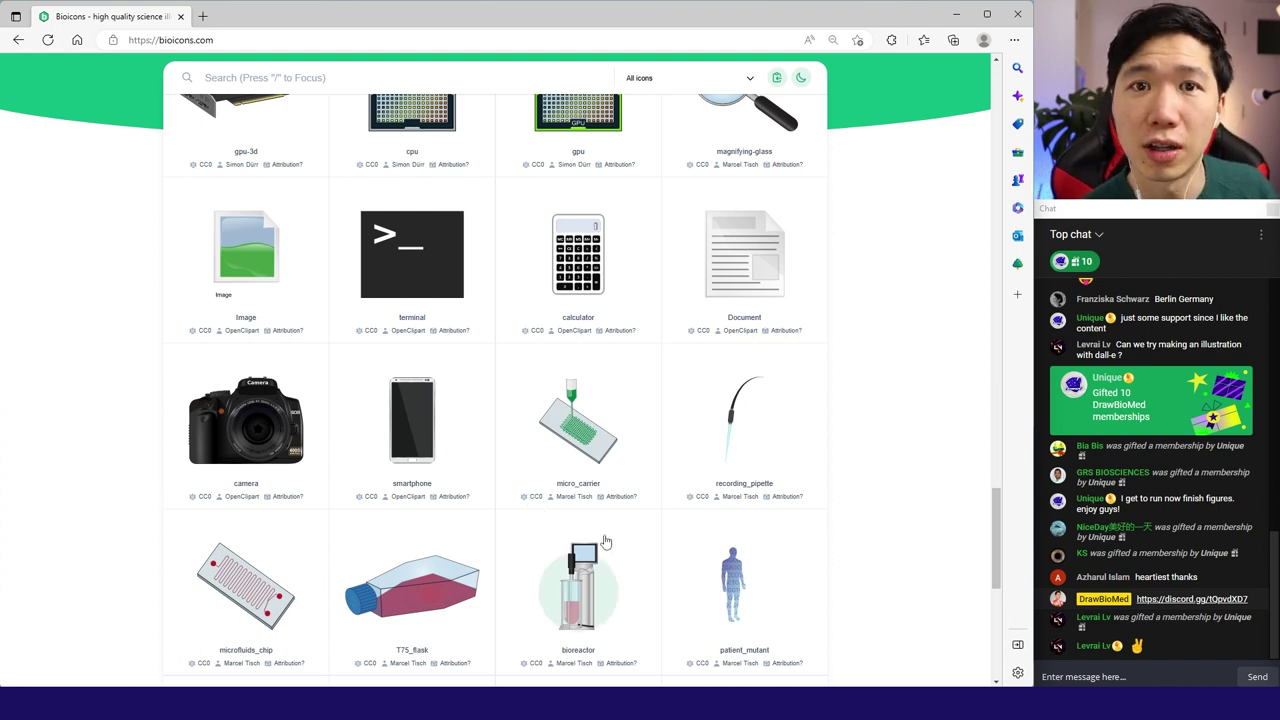
scroll(883, 477, "down", 5)
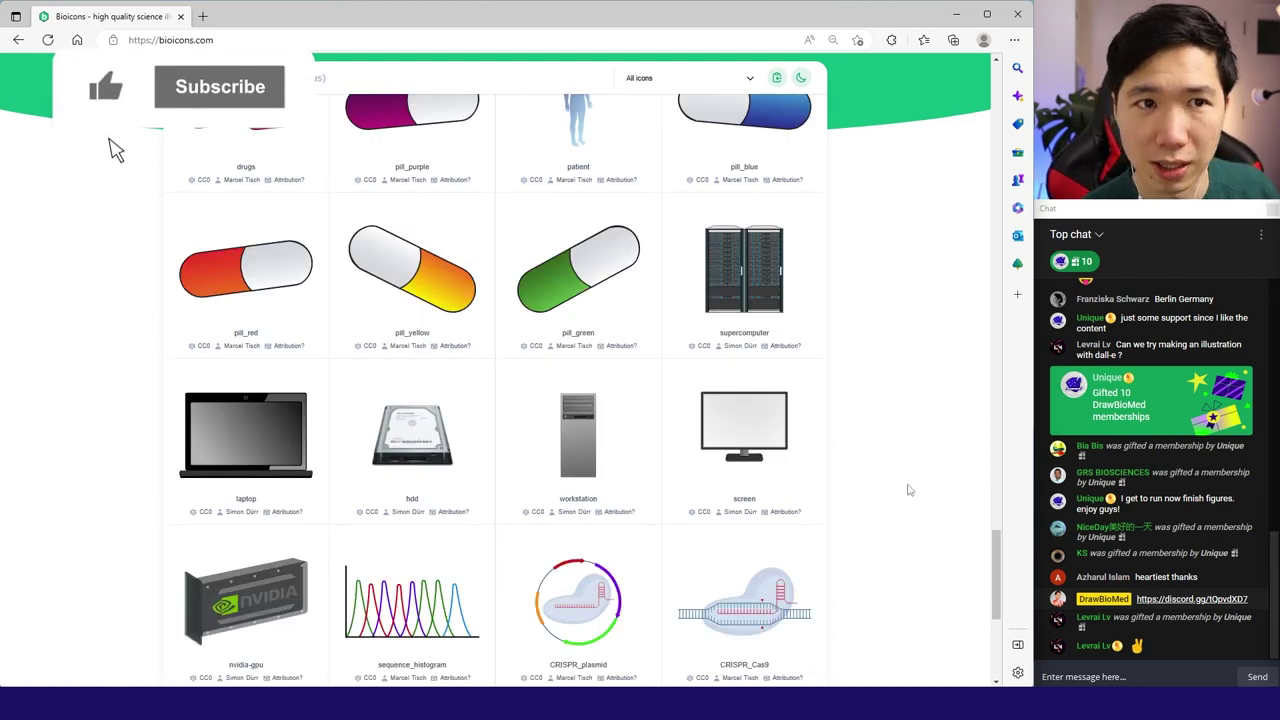
scroll(900, 490, "down", 3)
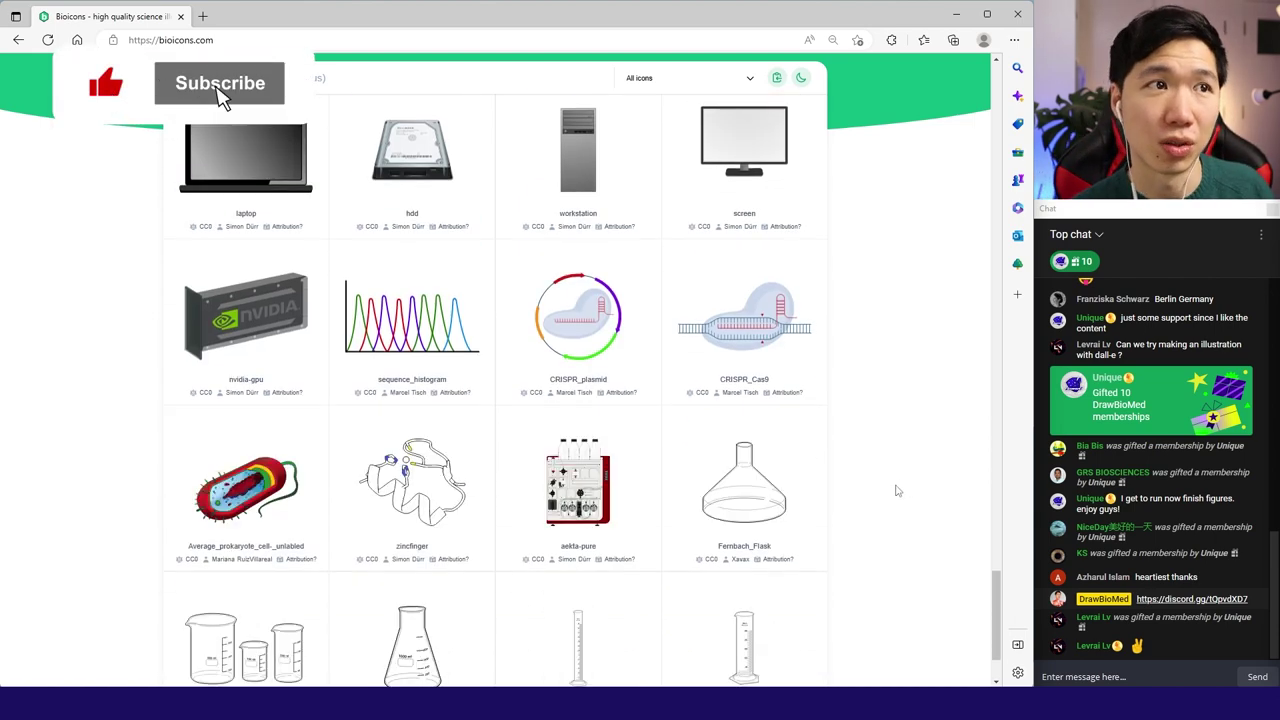
Filter the icon library to the Animals category and browse its icons
left_click_drag(996, 592, 996, 75)
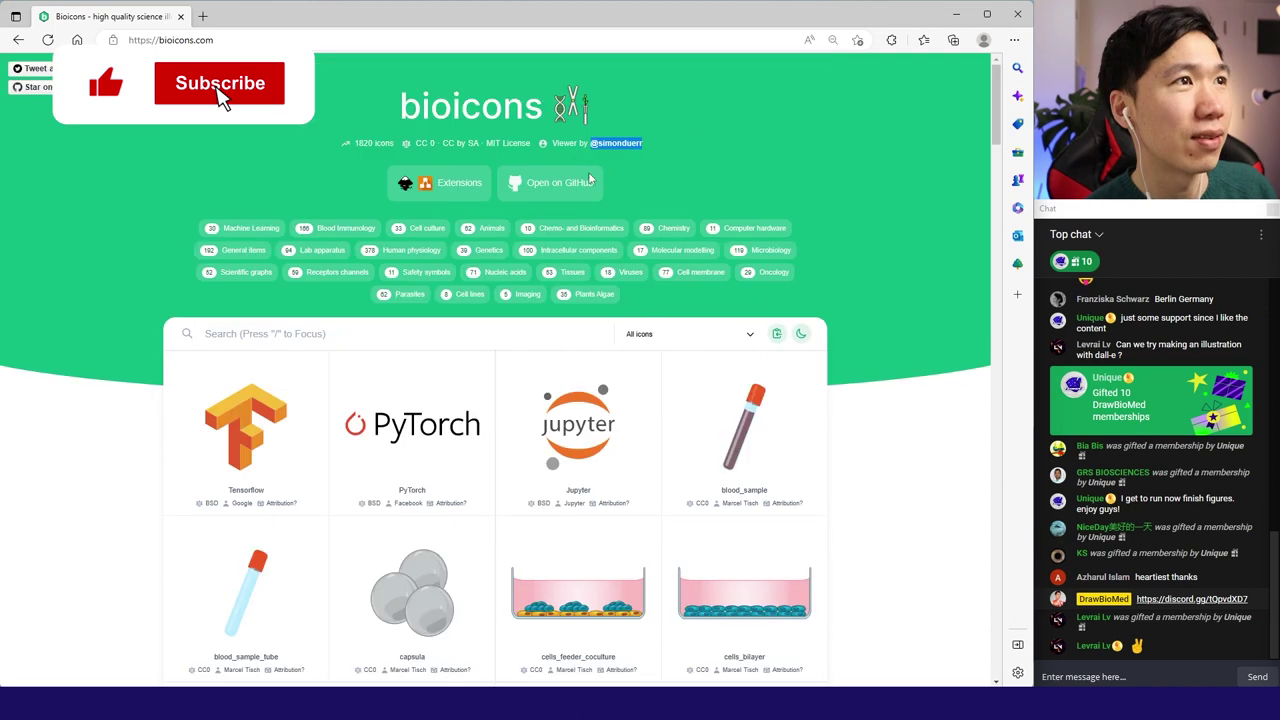
left_click(491, 228)
scroll(342, 289, "down", 4)
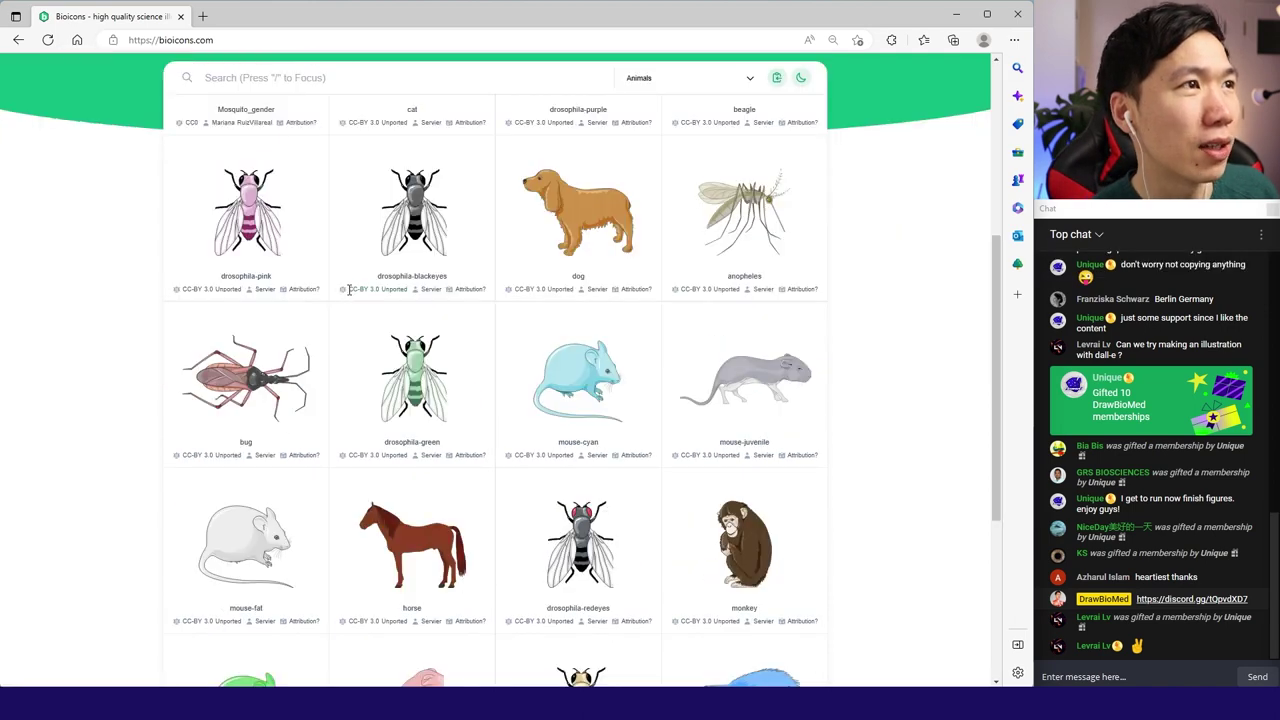
Open the CC-BY 3.0 Unported license of the drosophila-blackeyes icon in a new tab and view it
left_click_drag(347, 289, 413, 289)
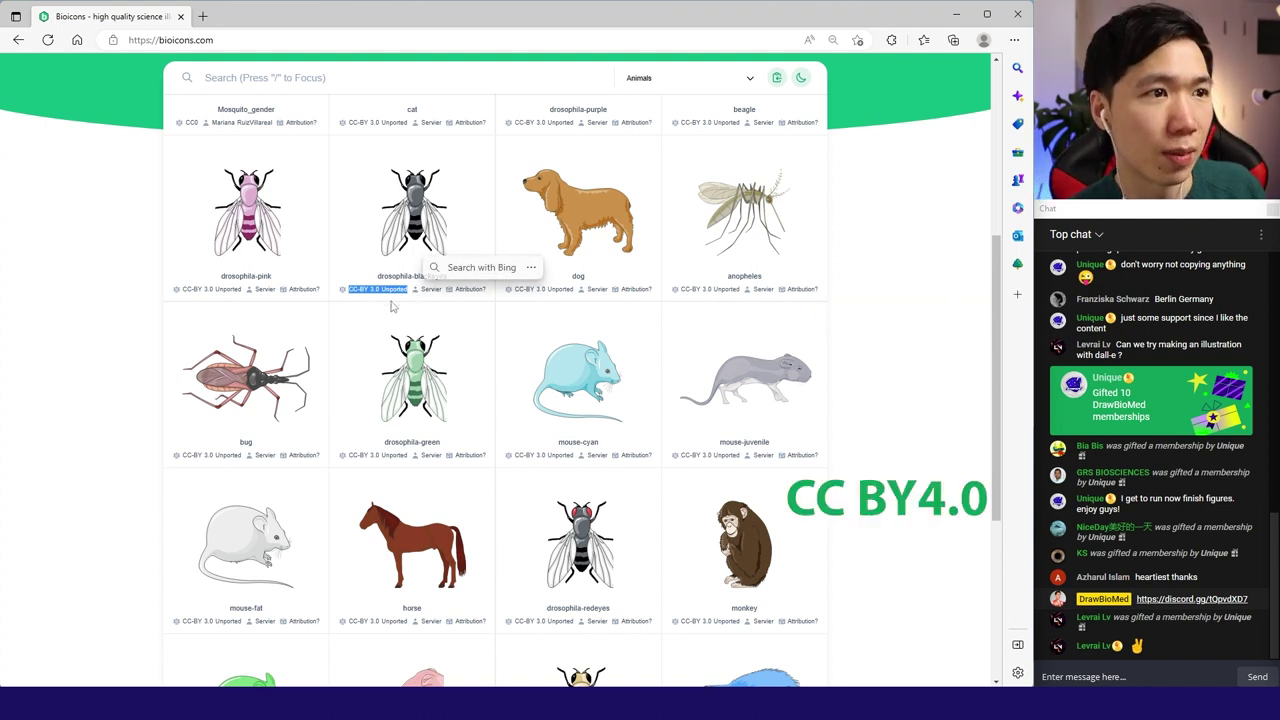
left_click(680, 326)
right_click(372, 291)
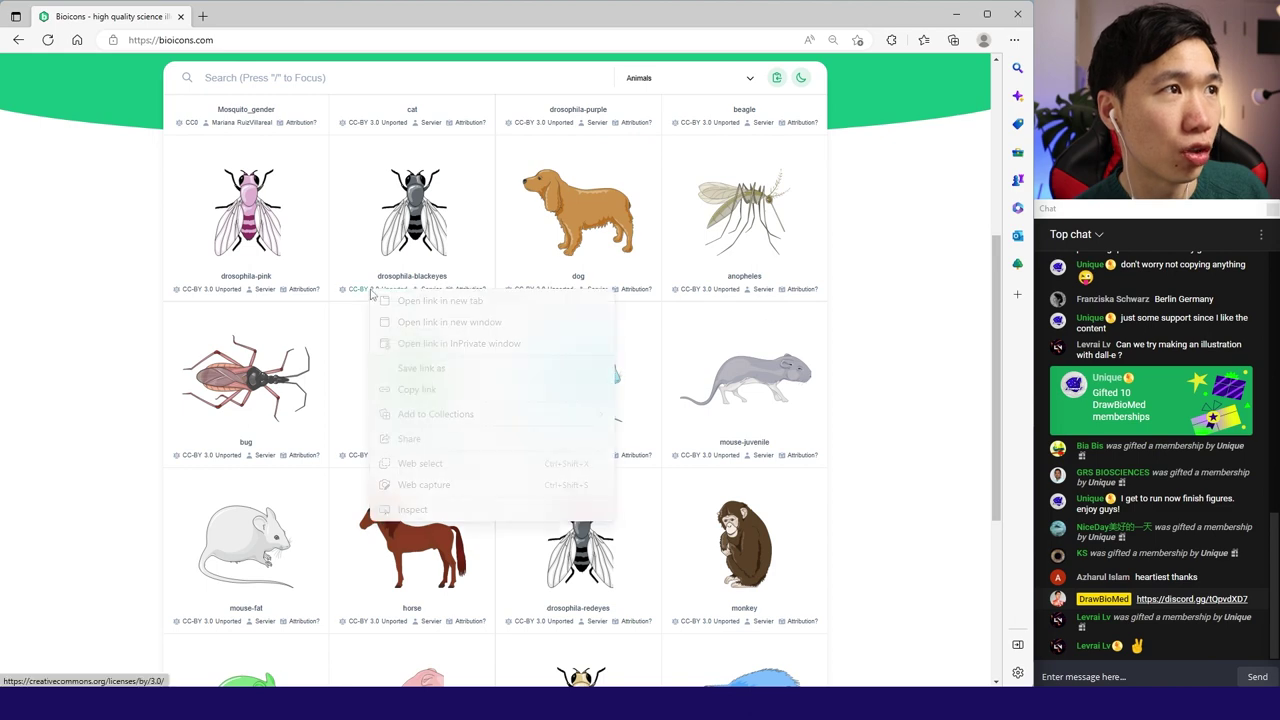
left_click(439, 301)
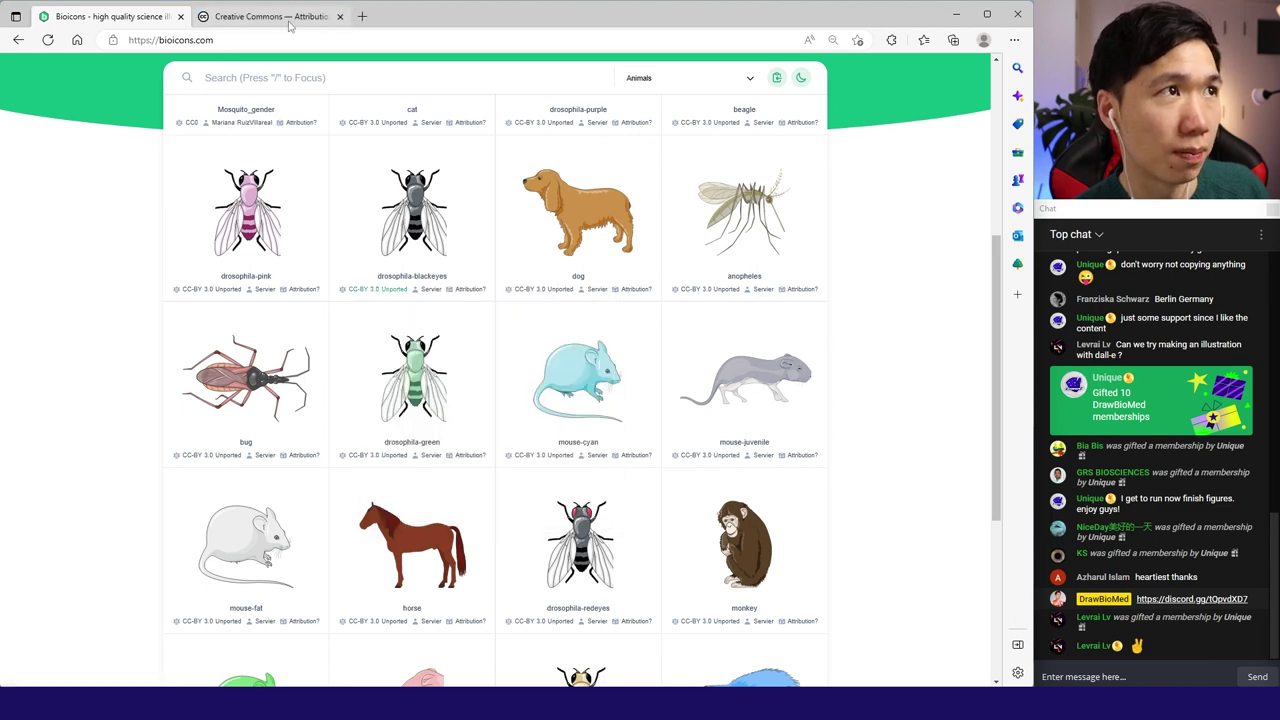
left_click(285, 17)
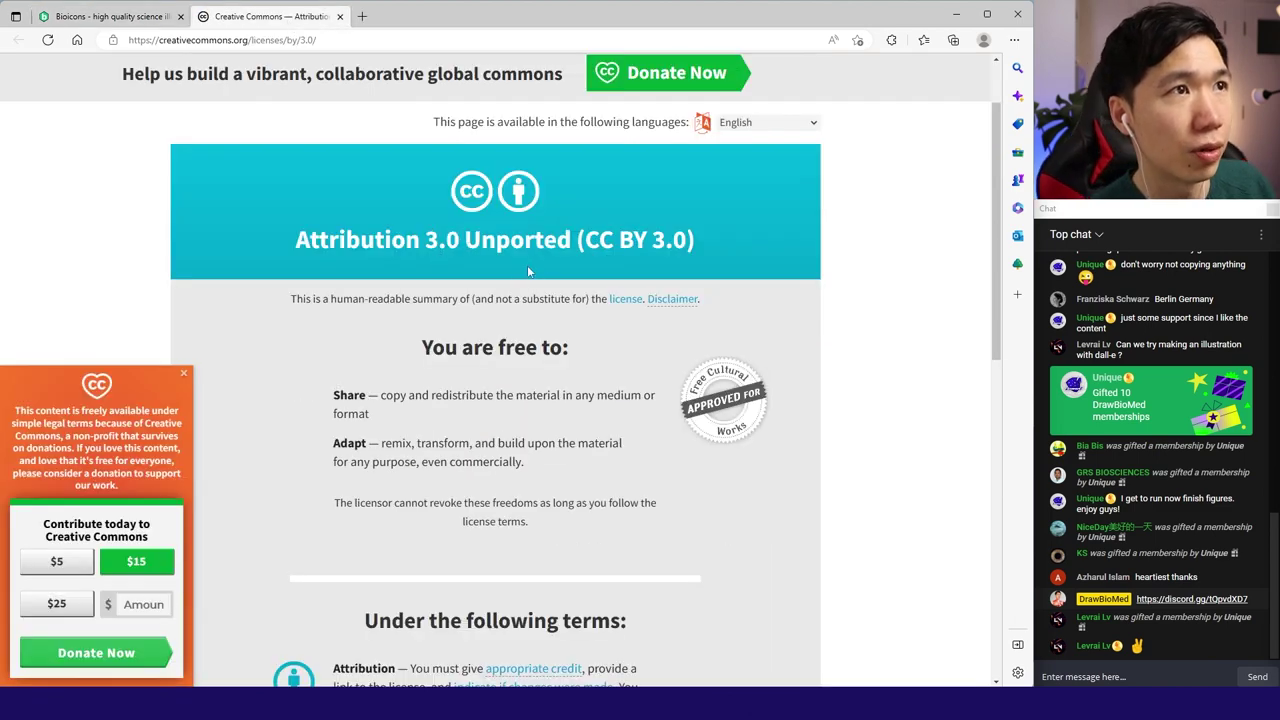
Read the license page's conditions for sharing, commercial adaptation and attribution
scroll(415, 315, "down", 1)
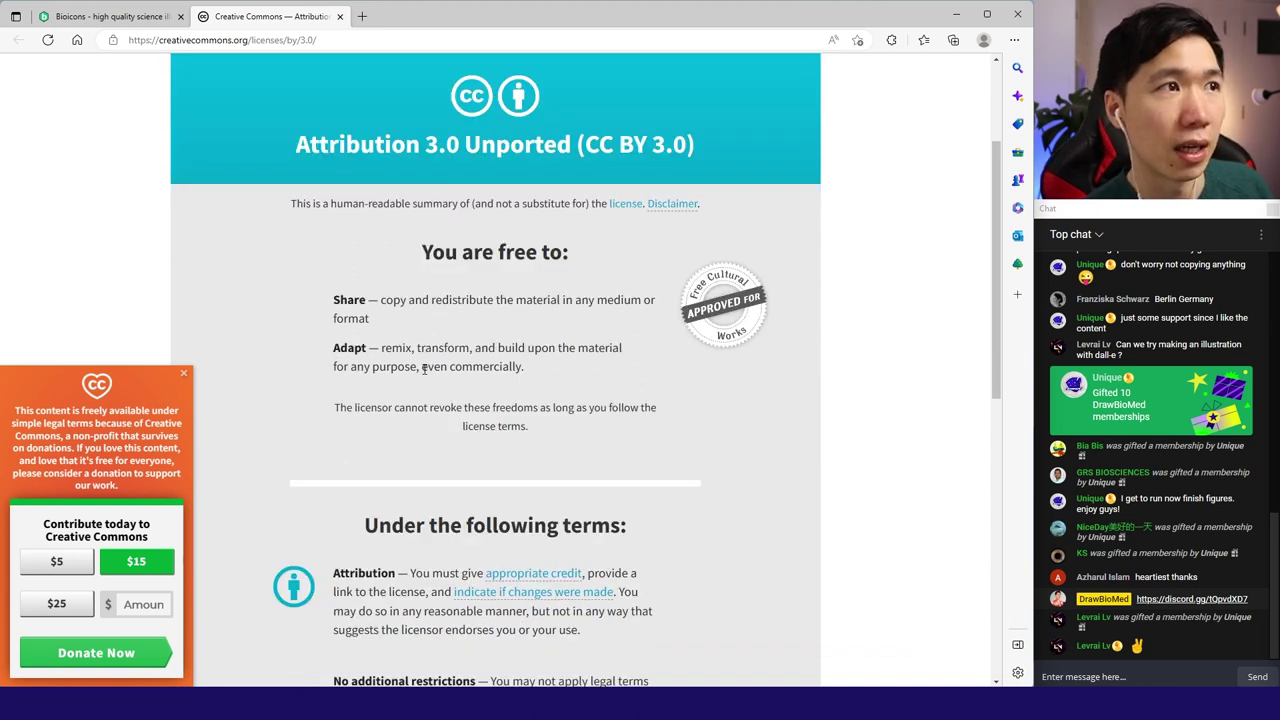
left_click_drag(424, 369, 530, 376)
left_click(534, 378)
scroll(534, 378, "down", 3)
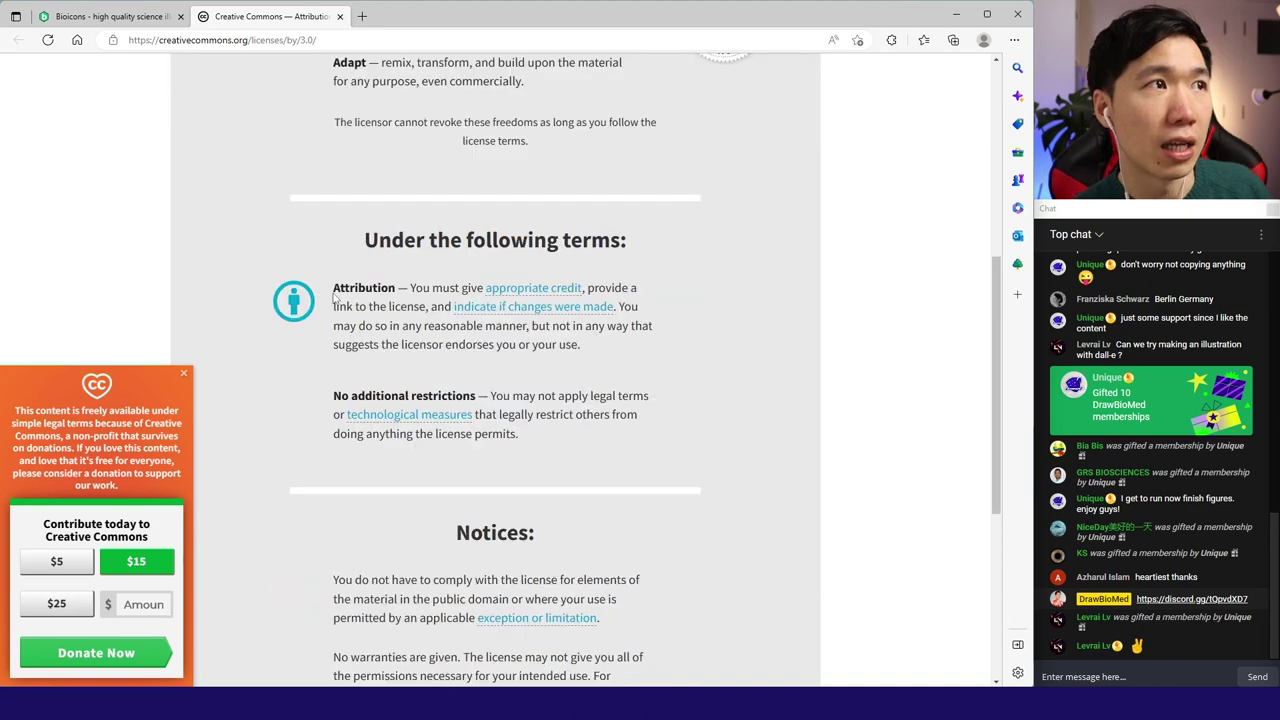
left_click_drag(335, 290, 610, 368)
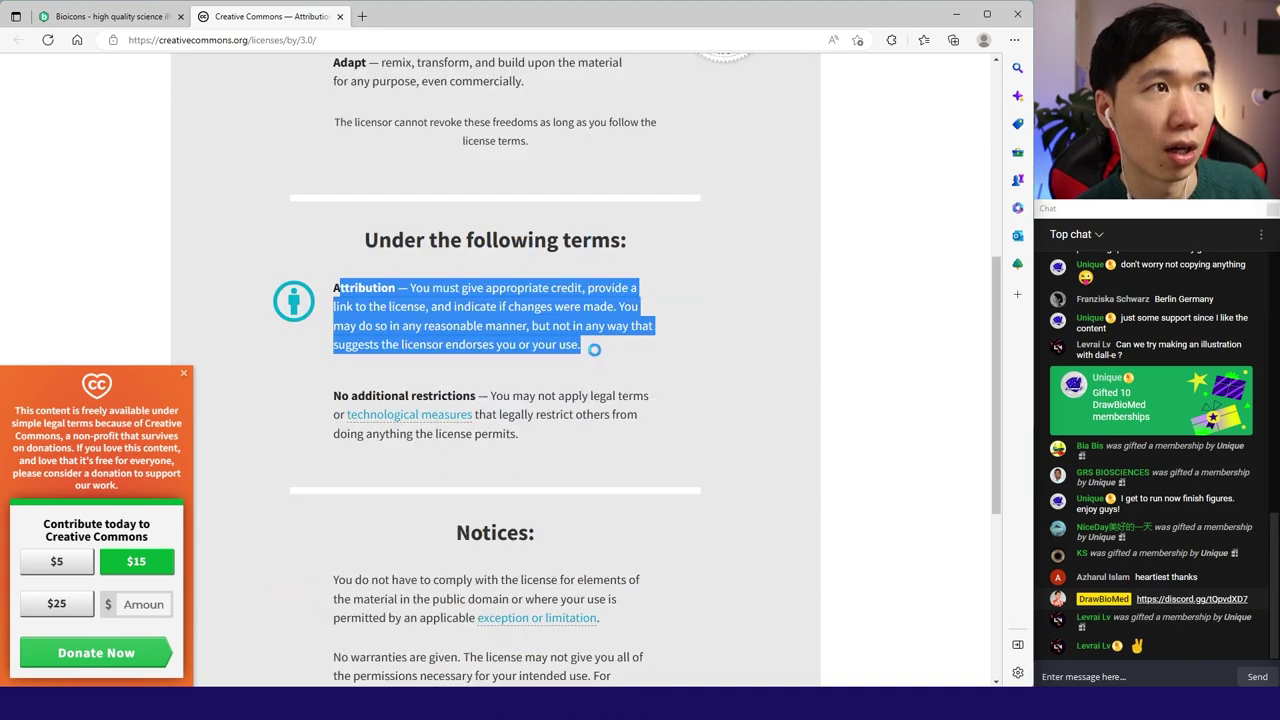
left_click(757, 290)
scroll(757, 290, "up", 4)
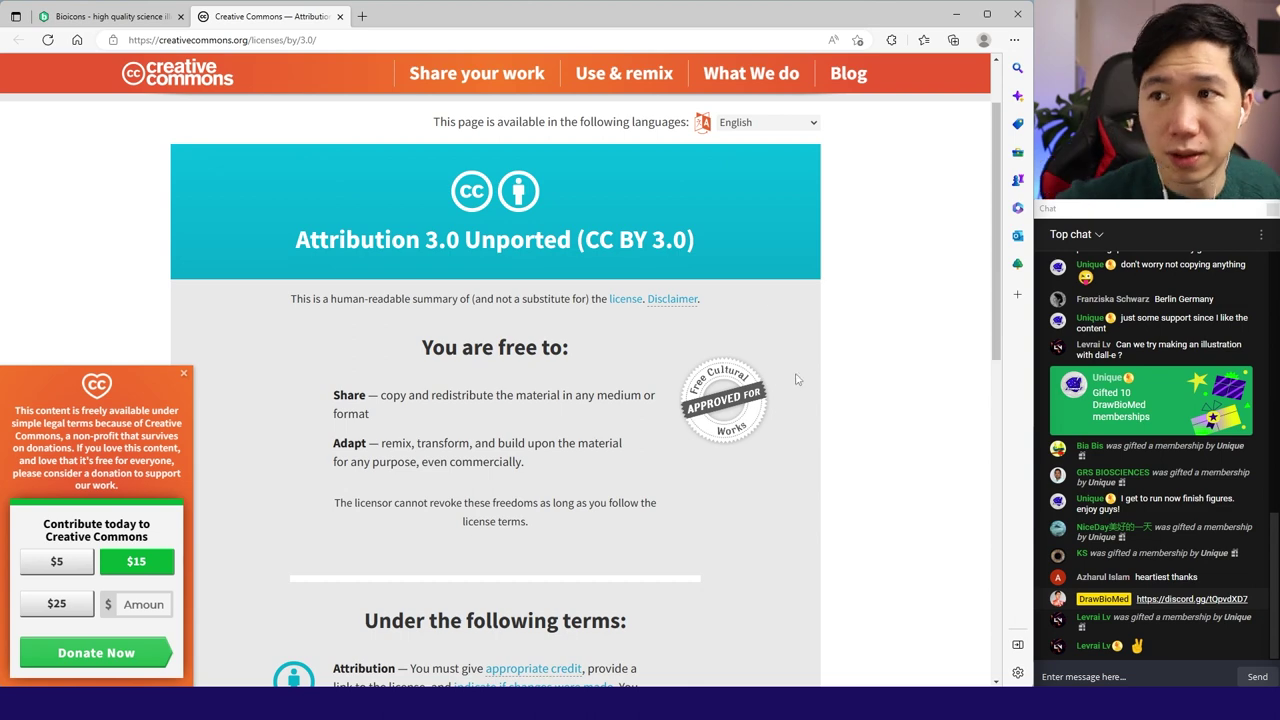
scroll(598, 256, "down", 5)
left_click_drag(598, 256, 334, 190)
left_click(606, 259)
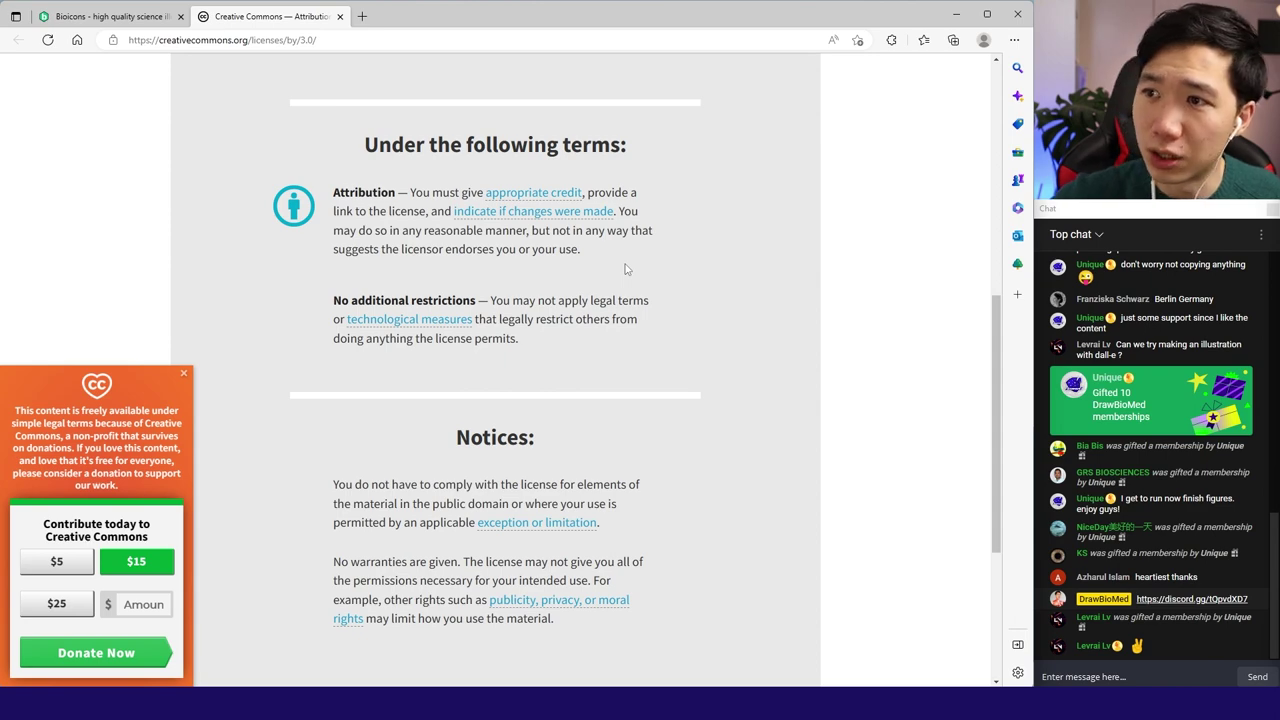
Return to the Bioicons page and browse the remaining animal icons and their licenses
key("ctrl+Tab")
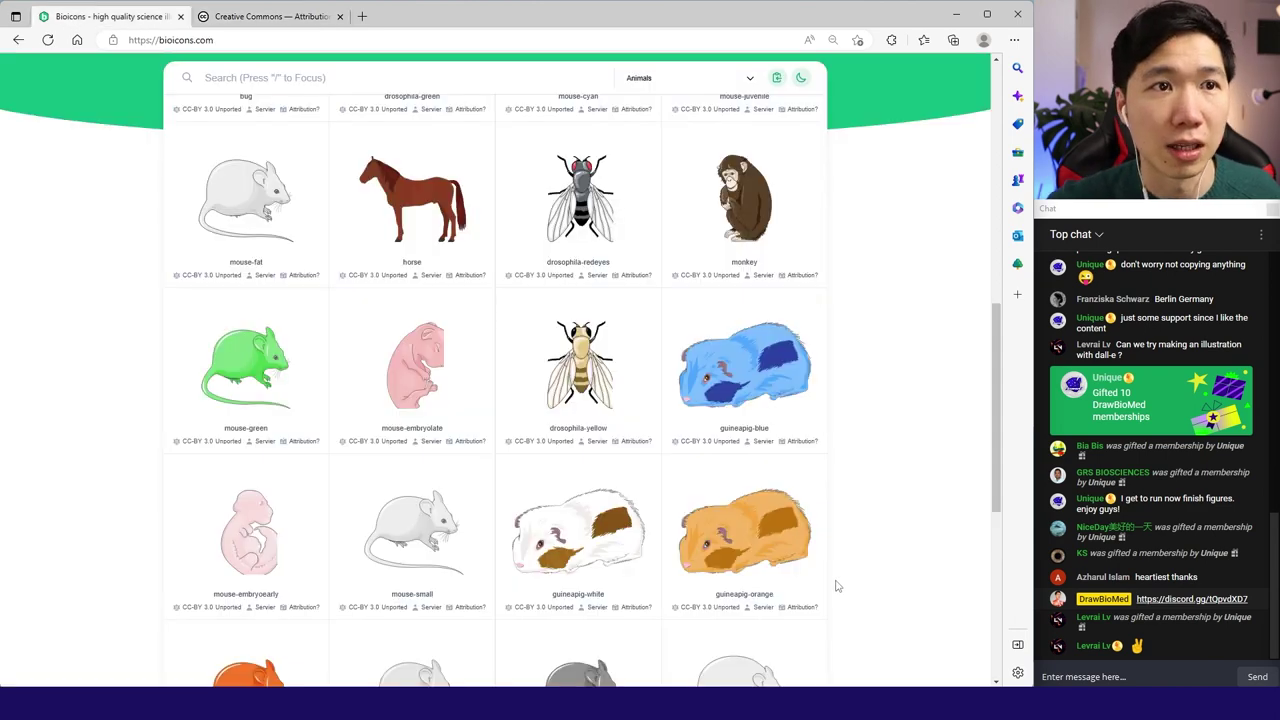
scroll(837, 586, "down", 10)
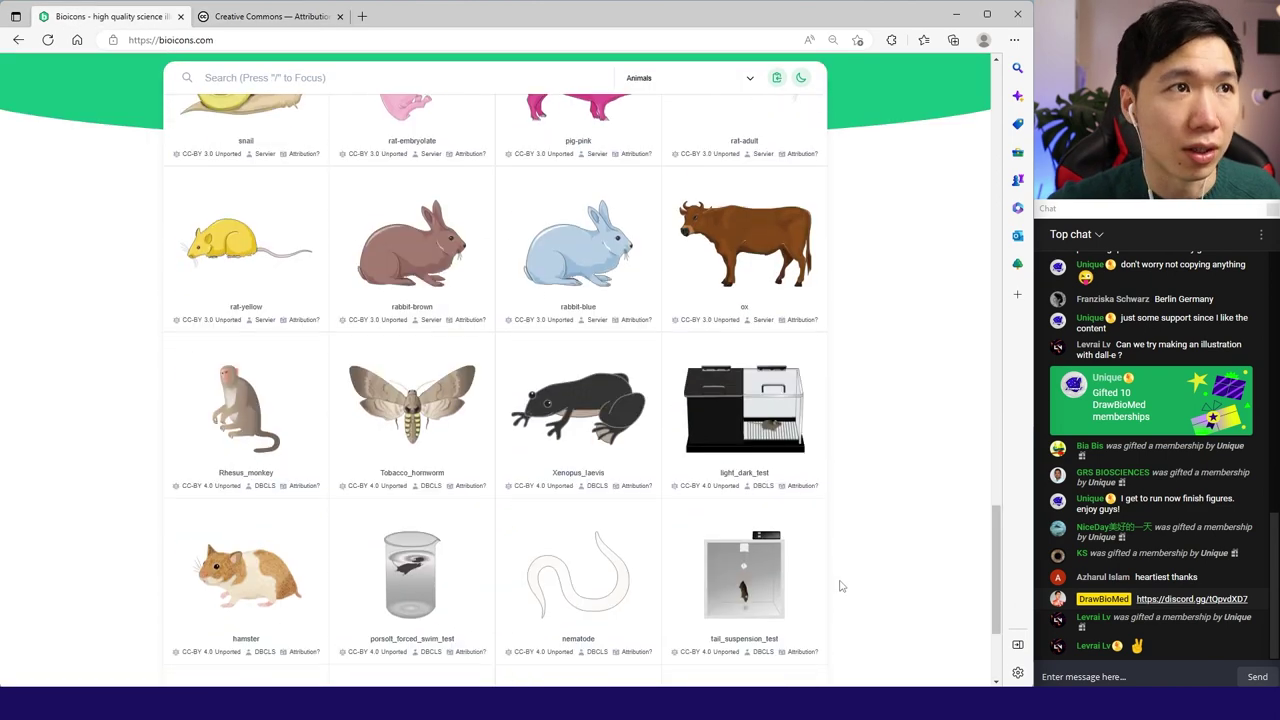
scroll(840, 586, "up", 7)
scroll(840, 586, "down", 2)
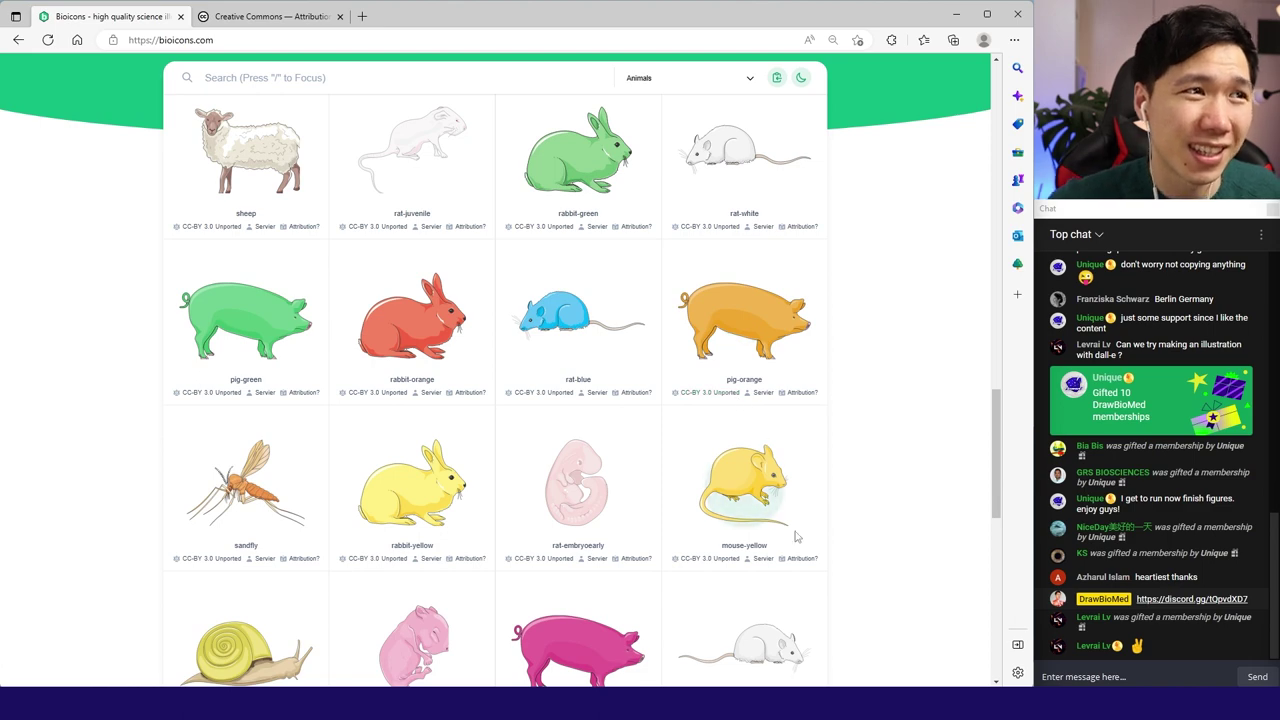
Set icons to download as SVG on click and download the phage-2 icon from the Viruses category
scroll(792, 414, "down", 2)
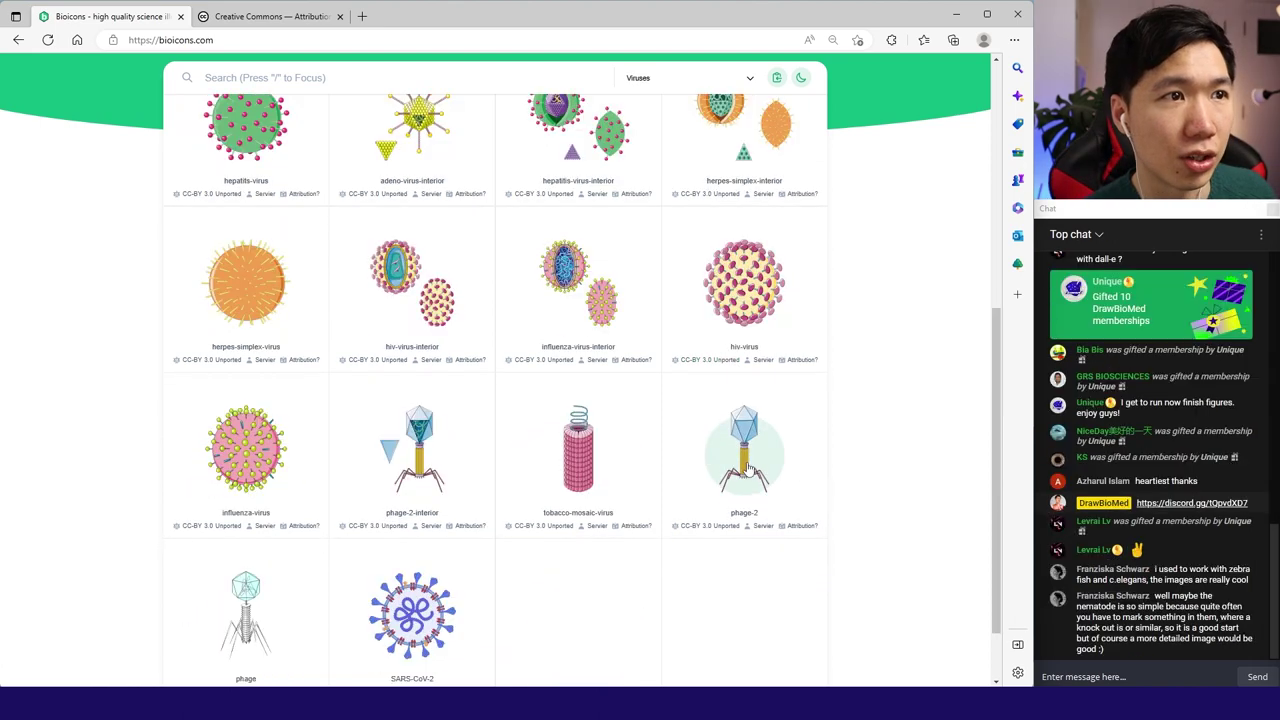
left_click(748, 468)
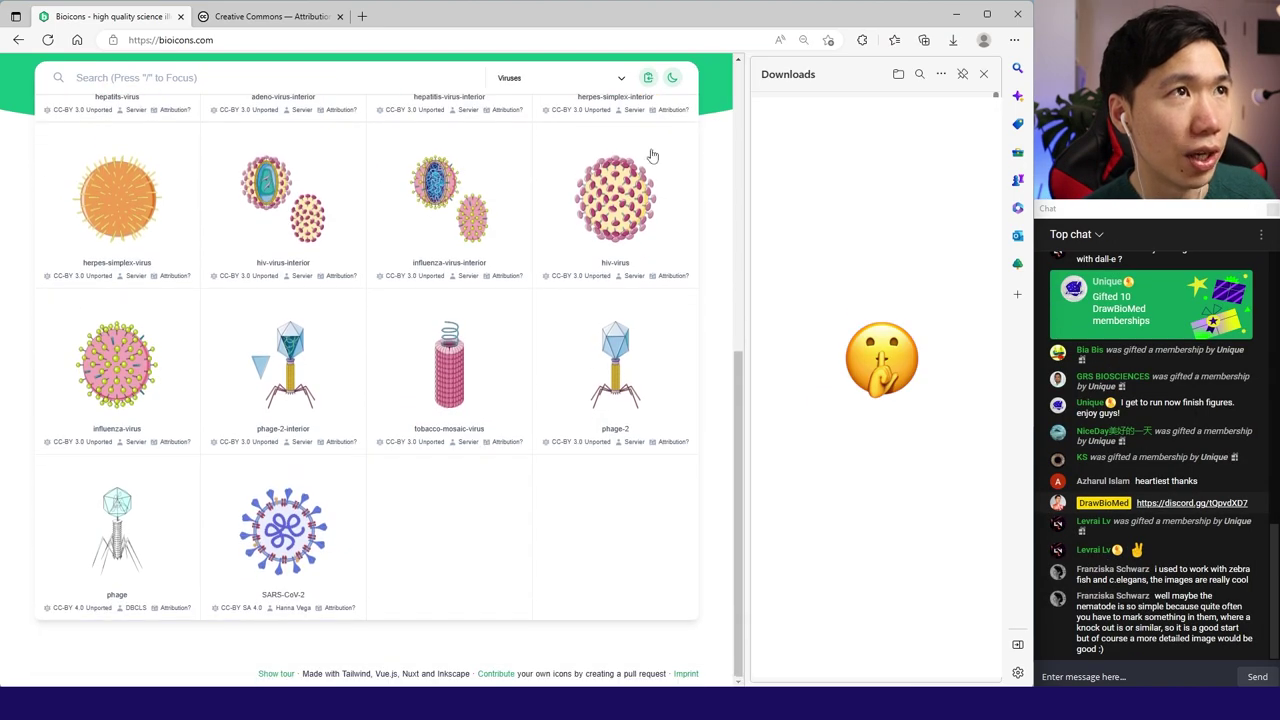
left_click(647, 80)
left_click(647, 84)
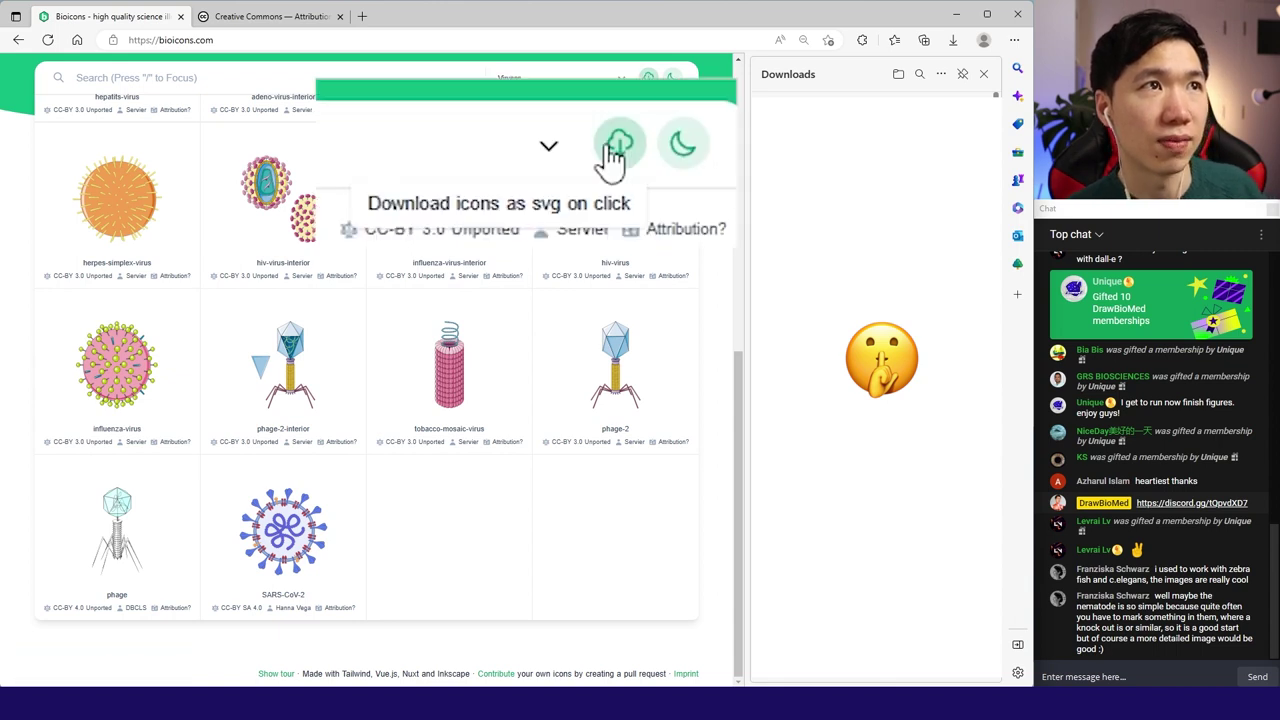
left_click(620, 372)
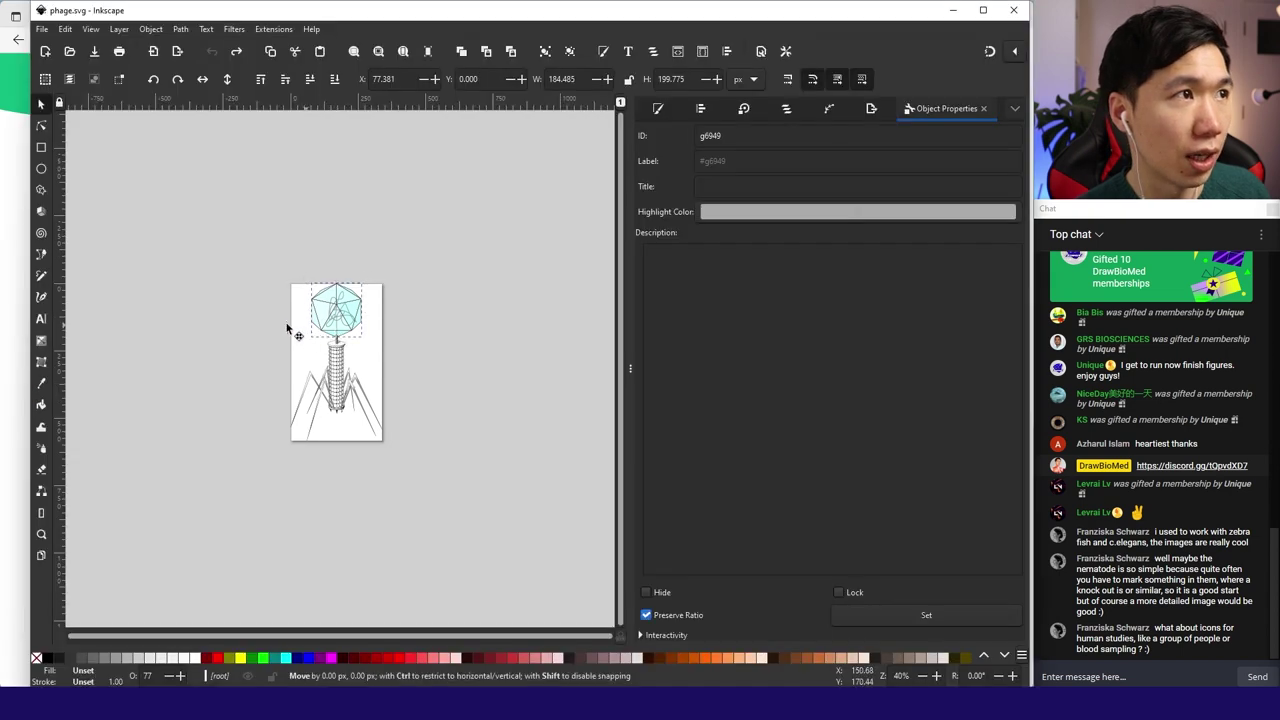
Try moving separate parts of the phage drawing in Inkscape, and undo the moves
mouse_move(332, 332)
left_mouse_down()
mouse_move(287, 328)
mouse_move(367, 314)
left_mouse_up()
left_click_drag(342, 308, 349, 263)
left_click_drag(322, 334, 295, 342)
left_click(421, 350)
key("ctrl+z")
key("ctrl+z")
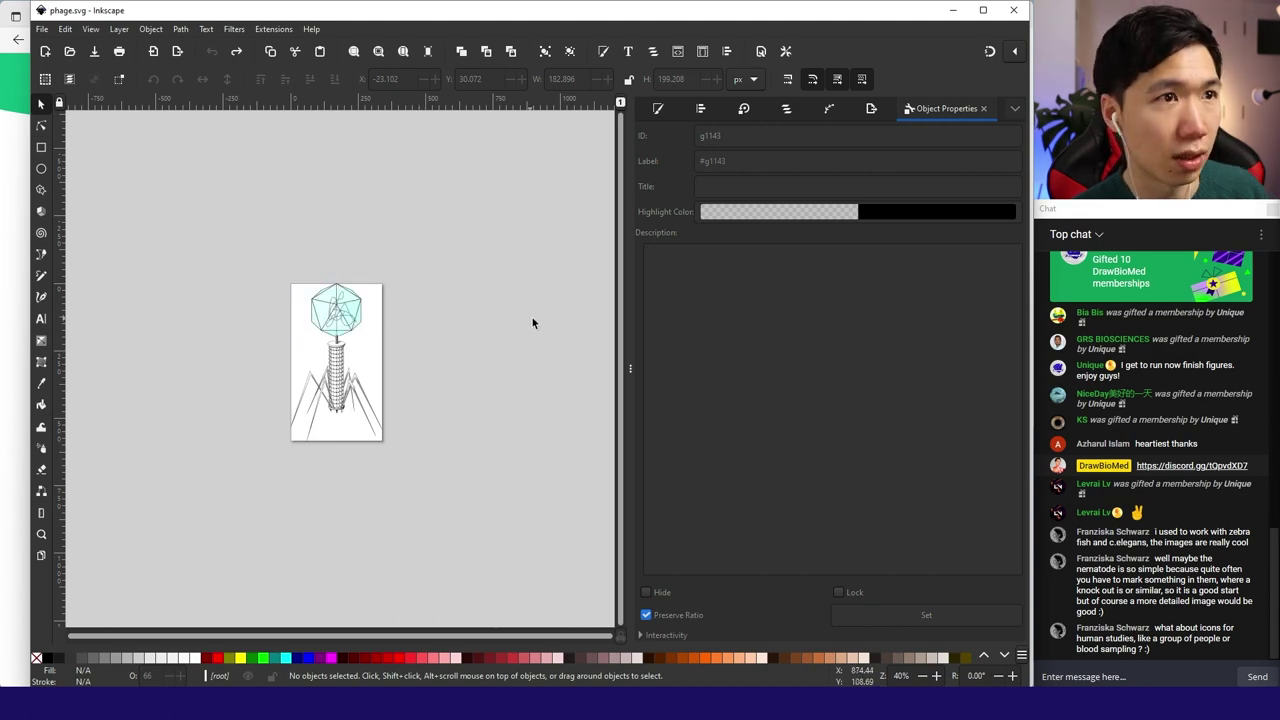
Return to phage.svg in Inkscape and export the page as a Portable Network Graphic named phage in the Downloads folder
key("alt+Tab")
left_click(792, 704)
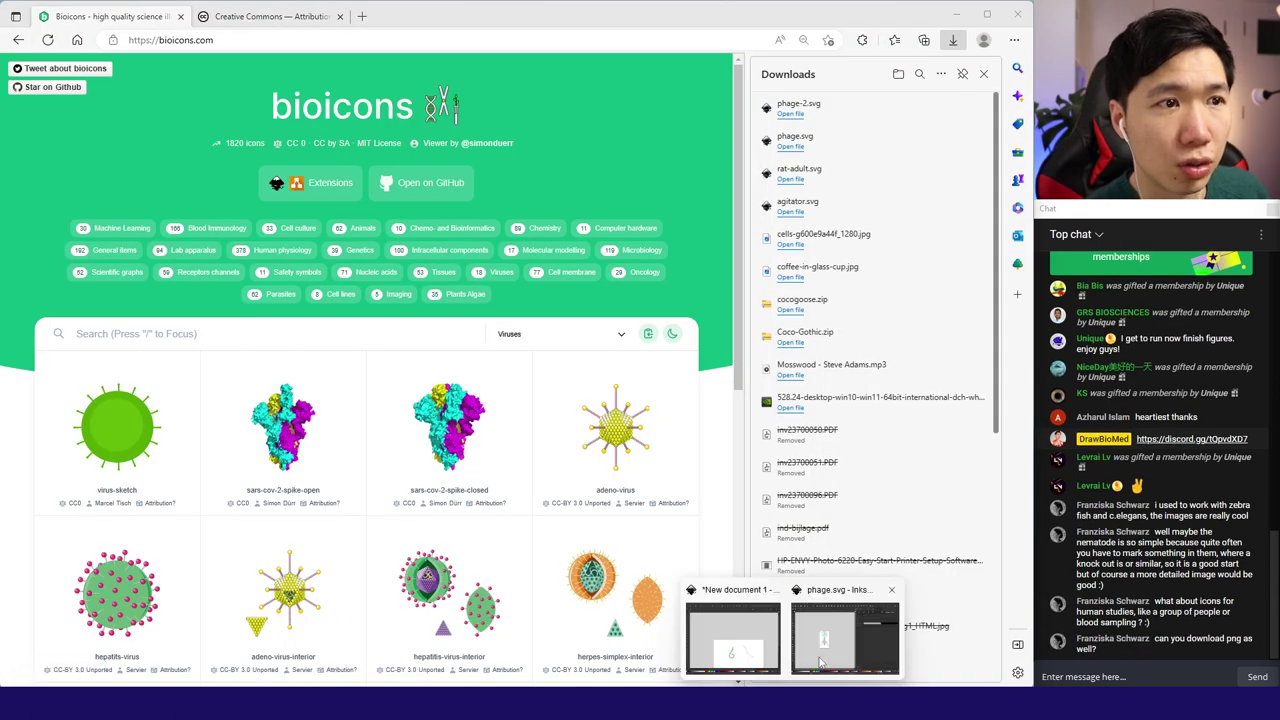
left_click(850, 636)
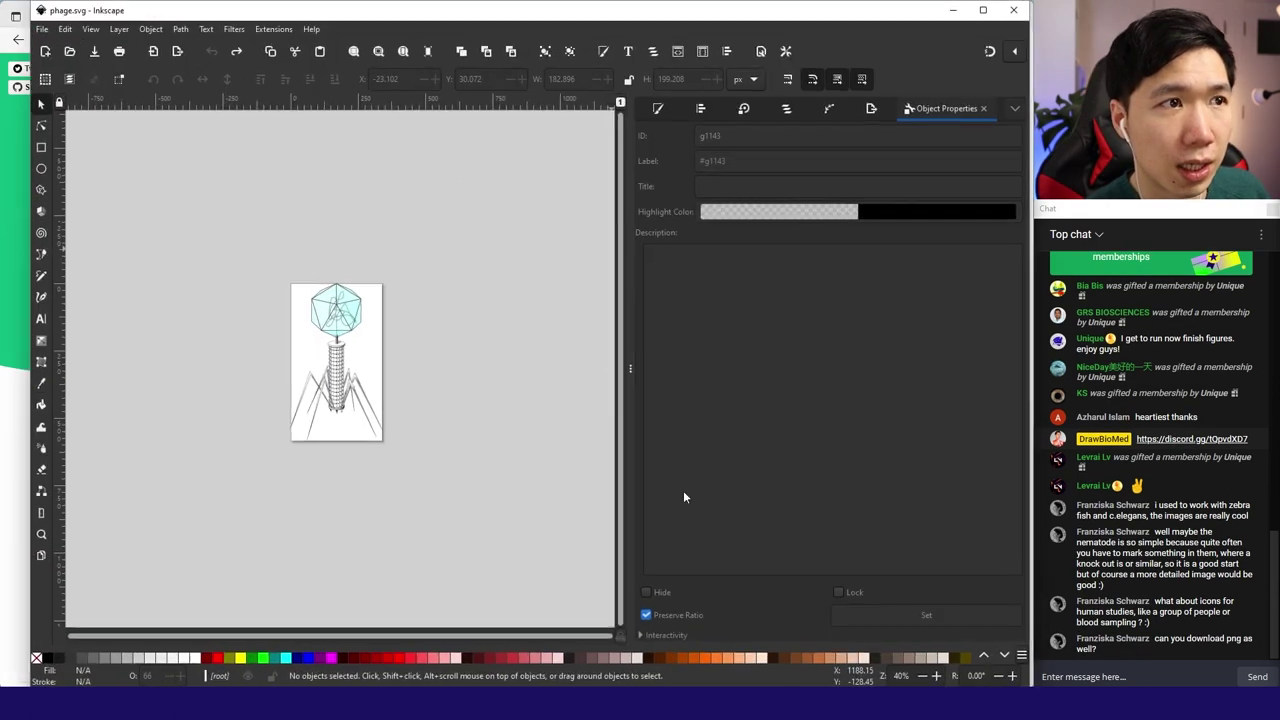
left_click(40, 31)
left_click(77, 229)
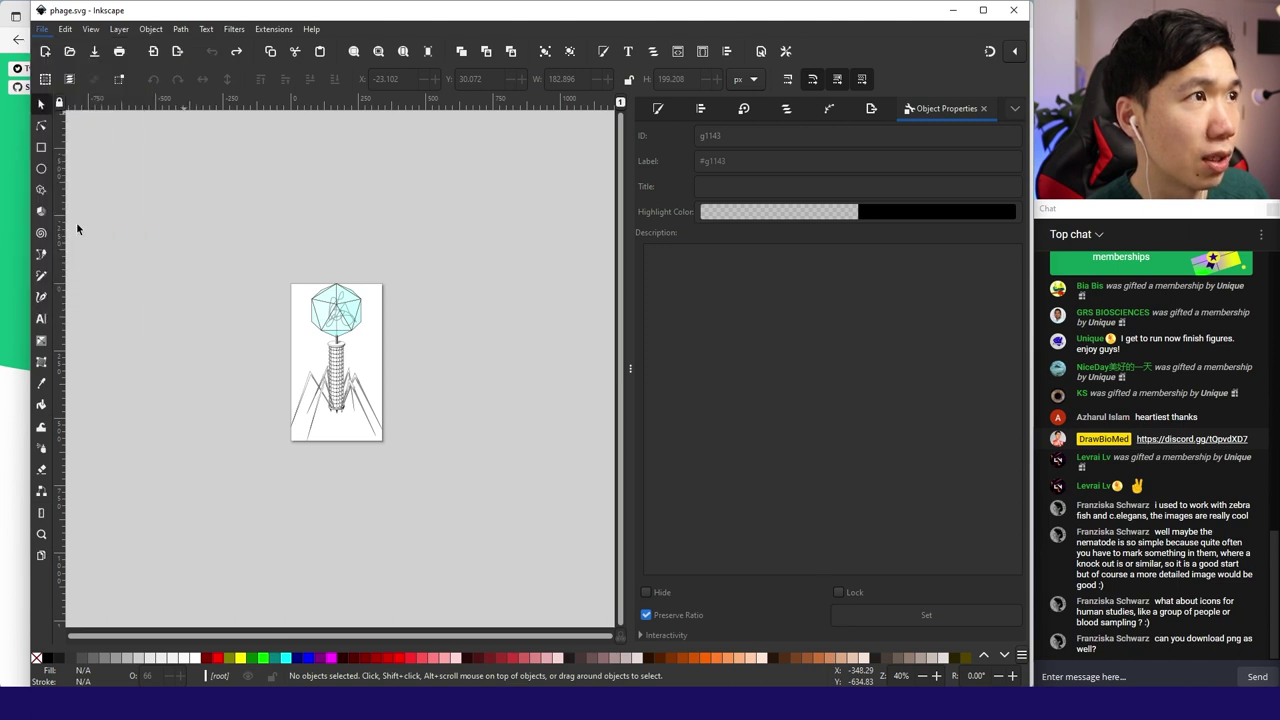
left_click(957, 600)
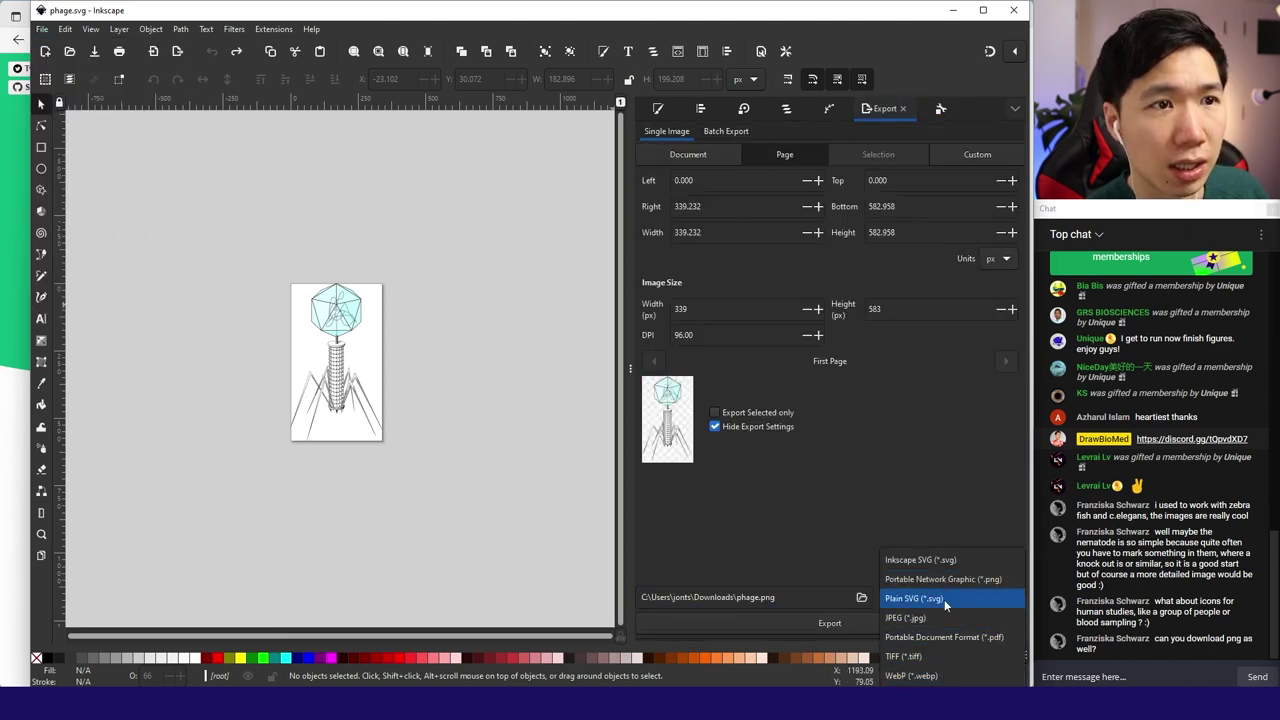
left_click(940, 579)
left_click(781, 620)
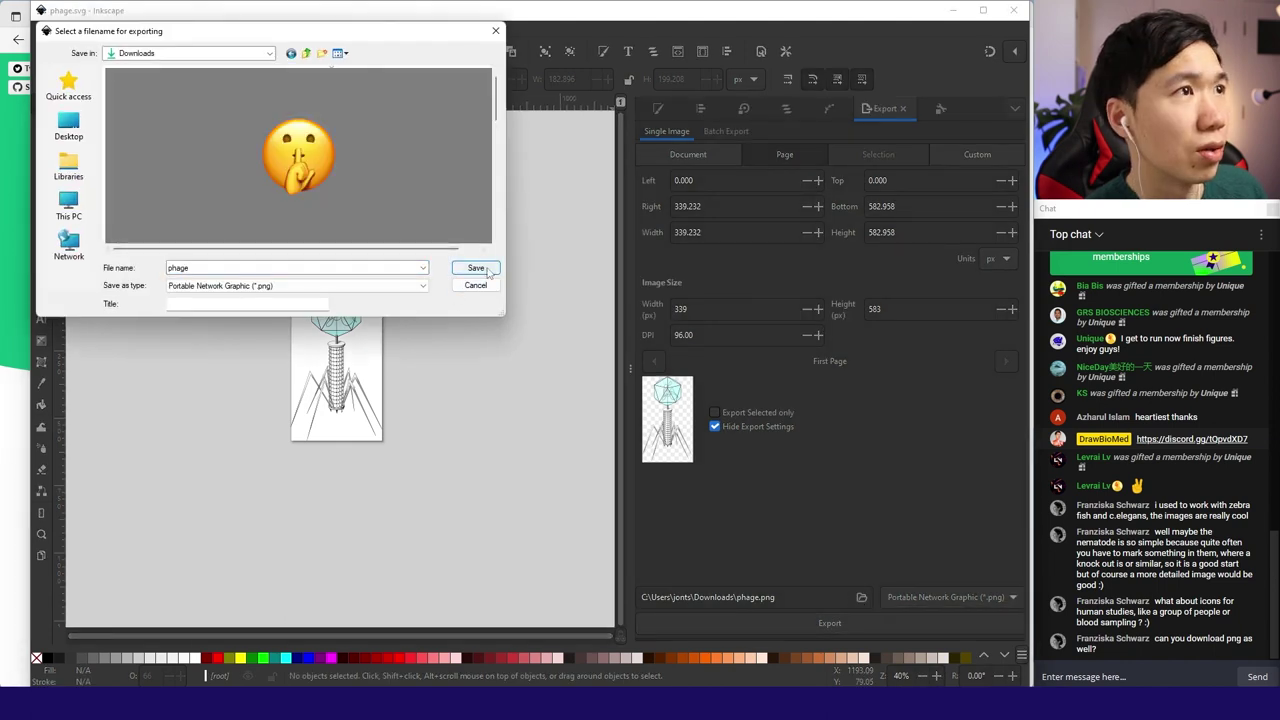
left_click(488, 270)
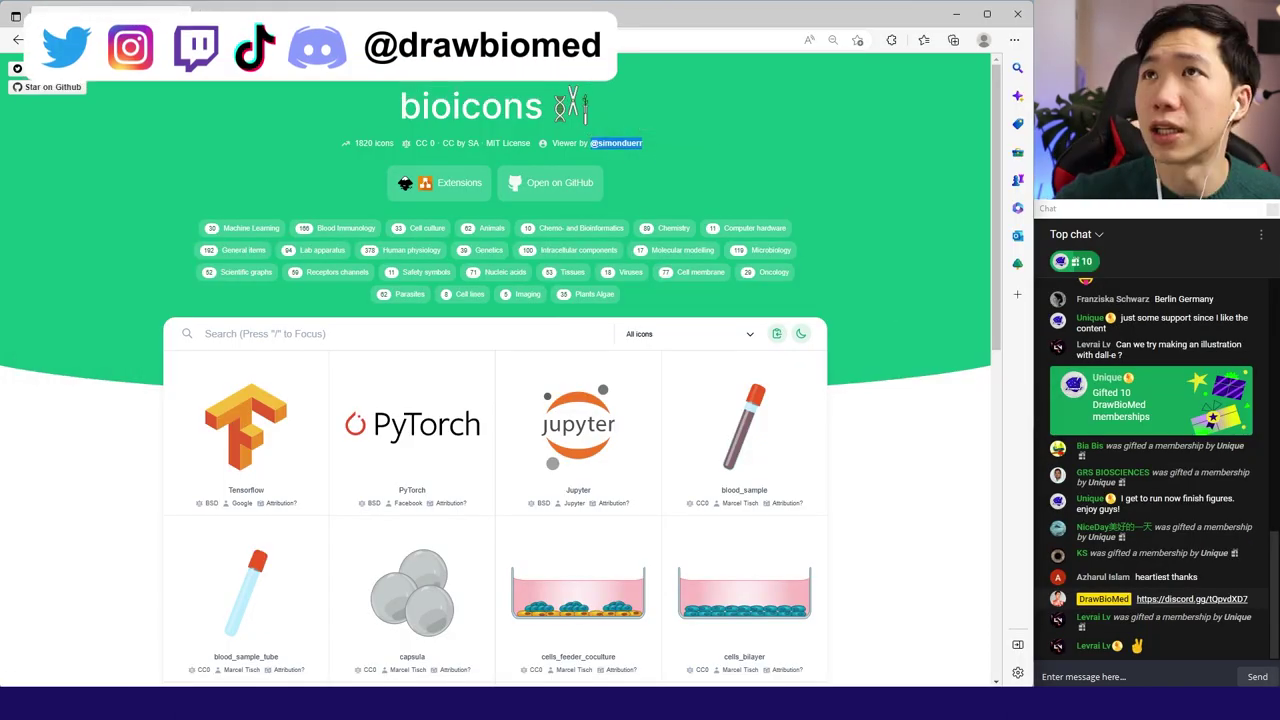
Leave Inkscape for the browser and look over the Servier Medical Art home page and its image categories
left_click_drag(1279, 150, 405, 86)
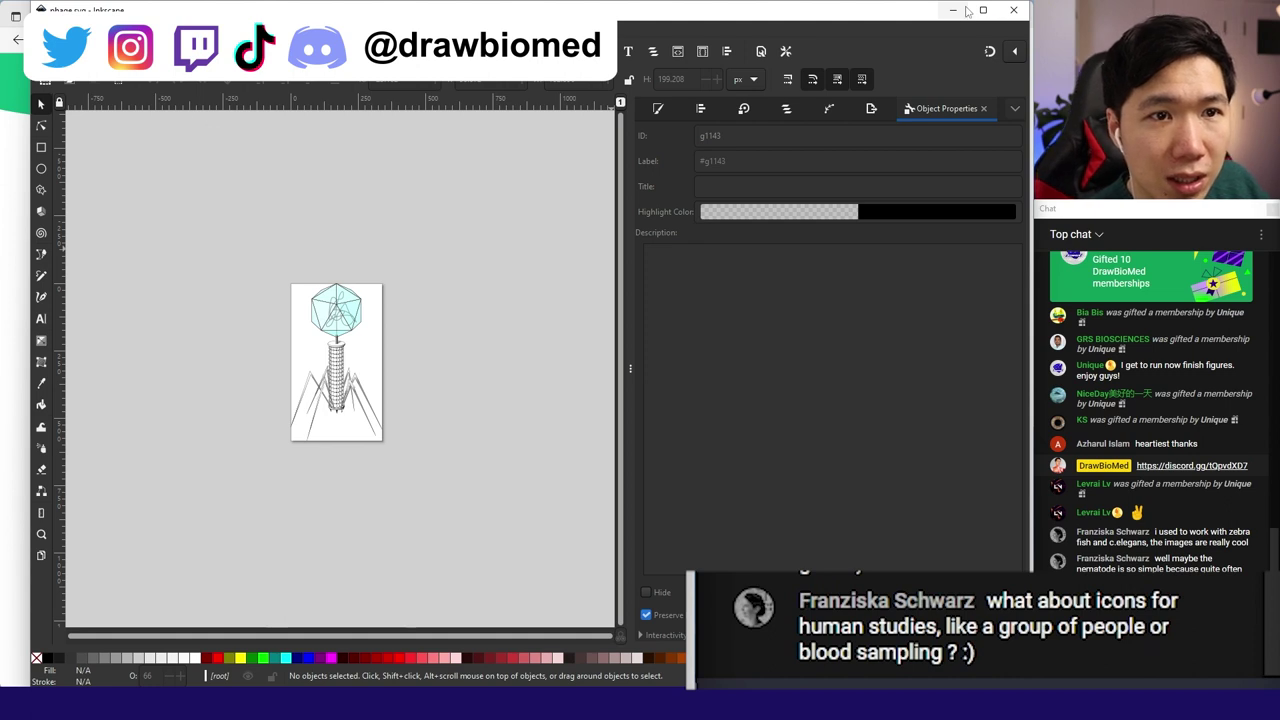
left_click(954, 10)
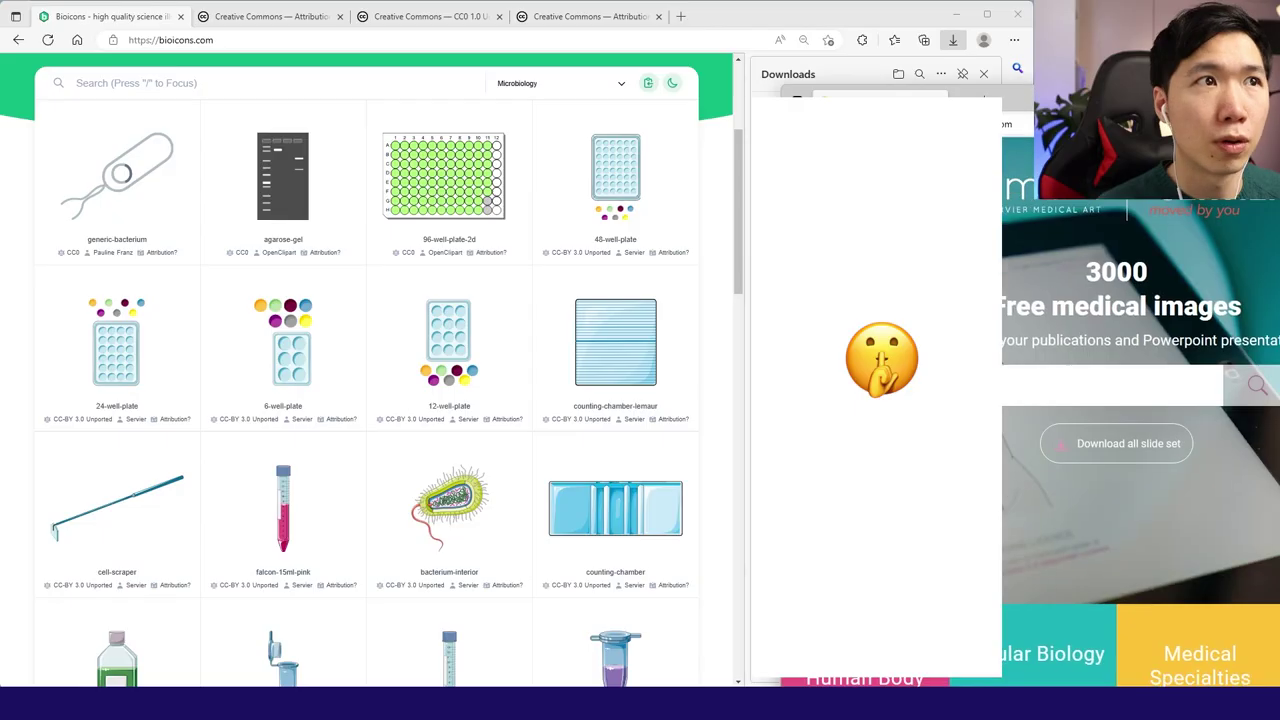
left_click_drag(252, 104, 251, 37)
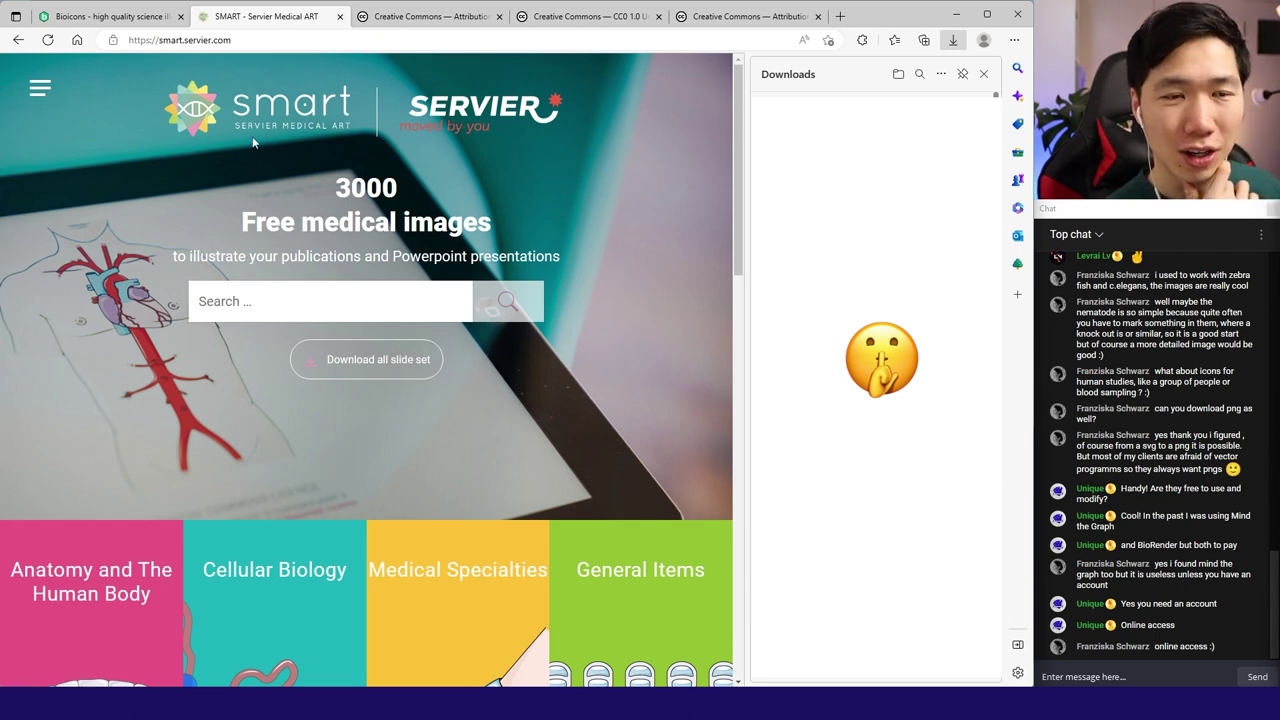
left_click_drag(334, 189, 416, 196)
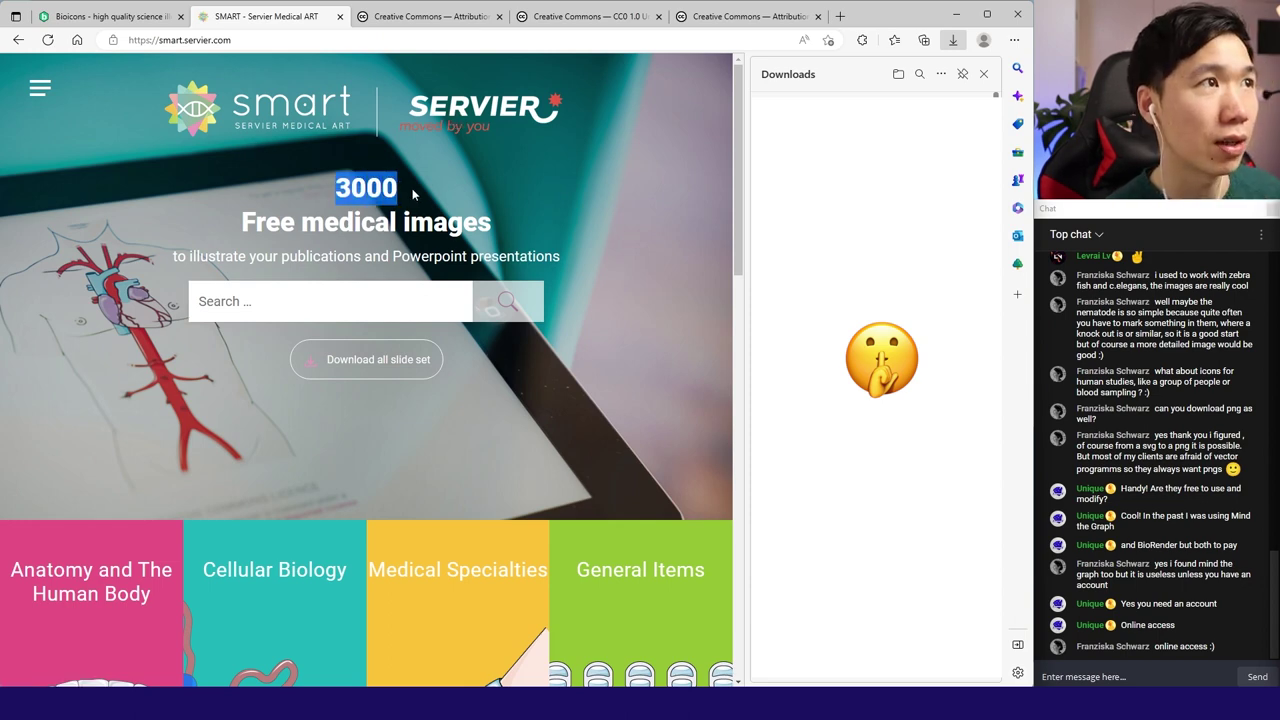
left_click(521, 254)
scroll(521, 254, "down", 3)
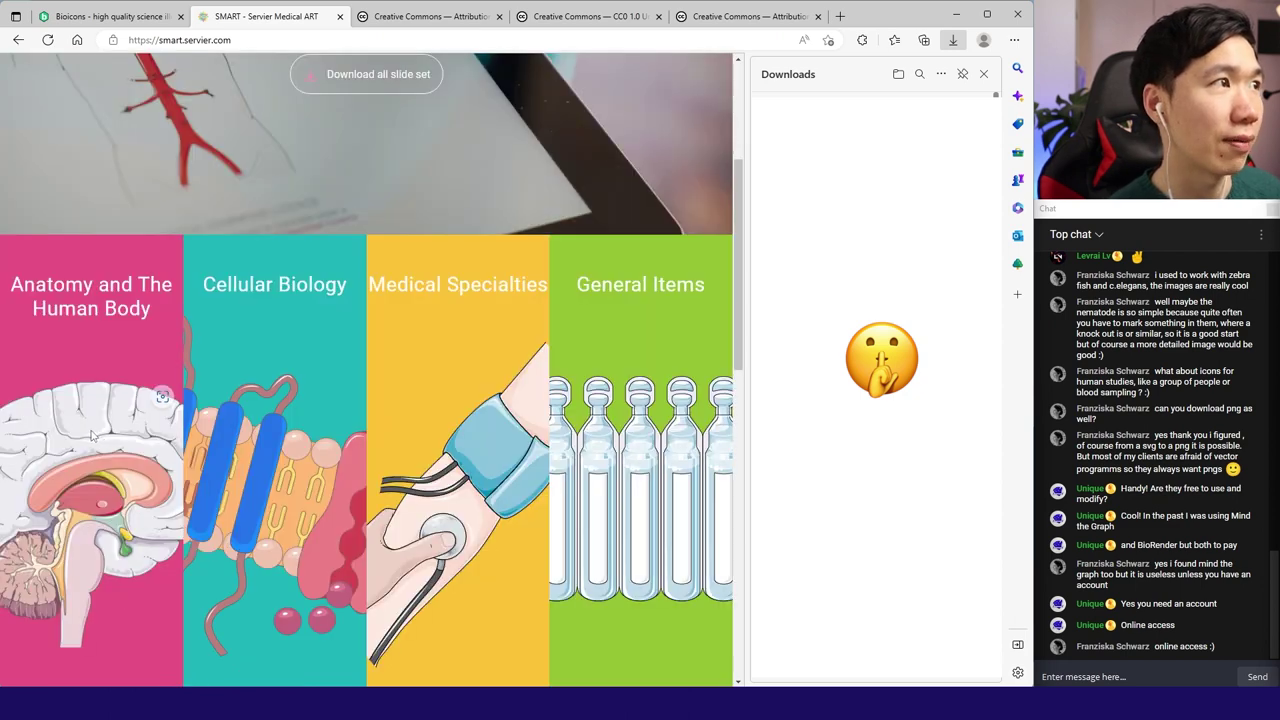
Open the Muscles images under Locomotor system in Anatomy and The Human Body, and download an Ankle sprain image
mouse_move(88, 435)
left_click(713, 292)
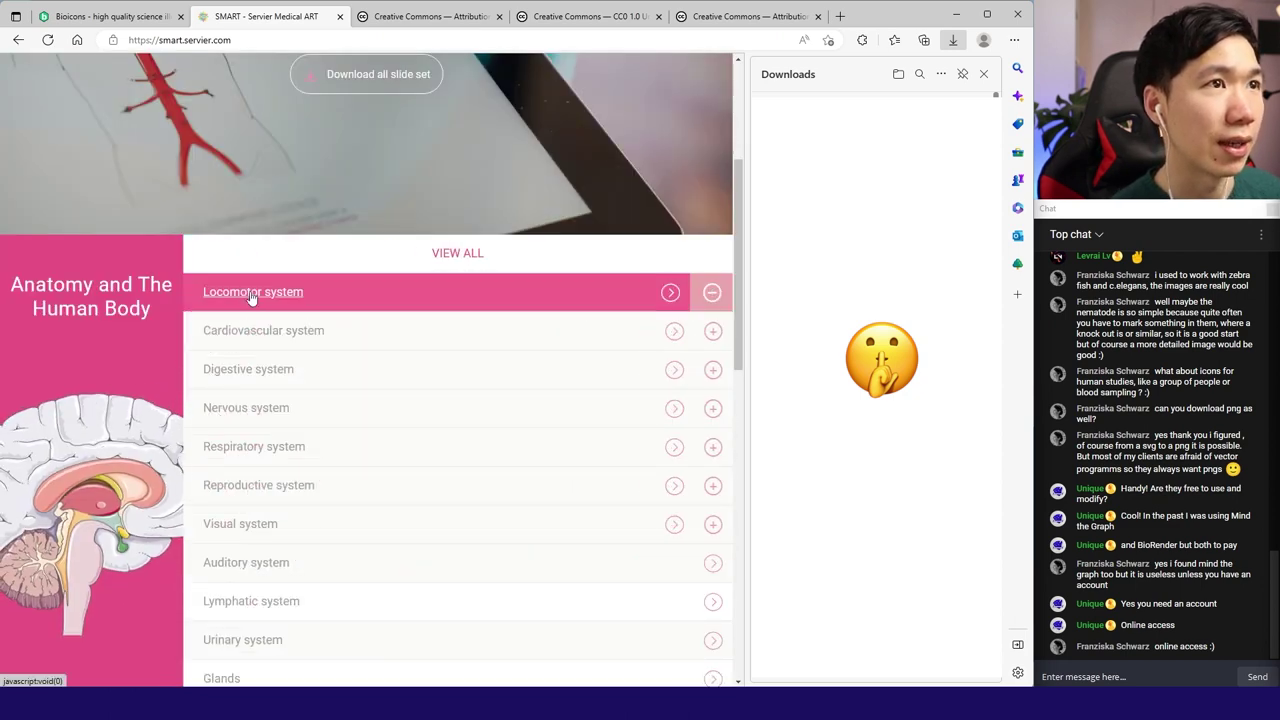
left_click(579, 304)
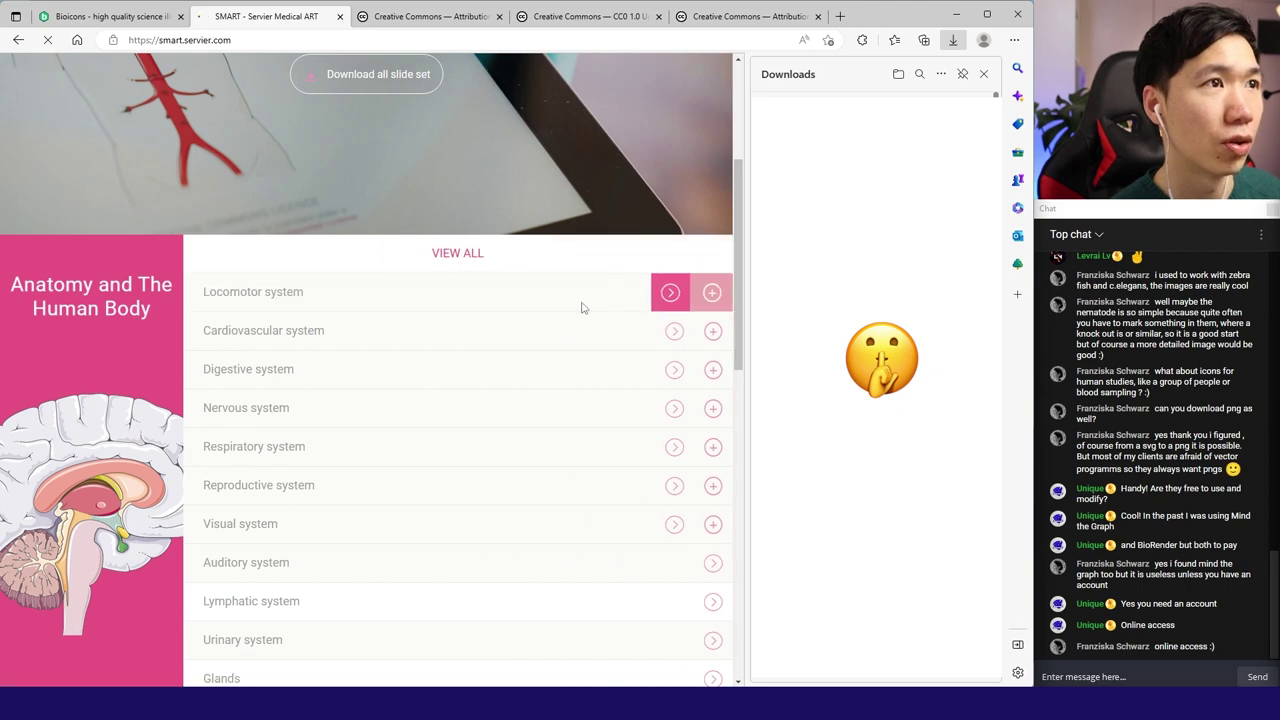
scroll(538, 405, "down", 5)
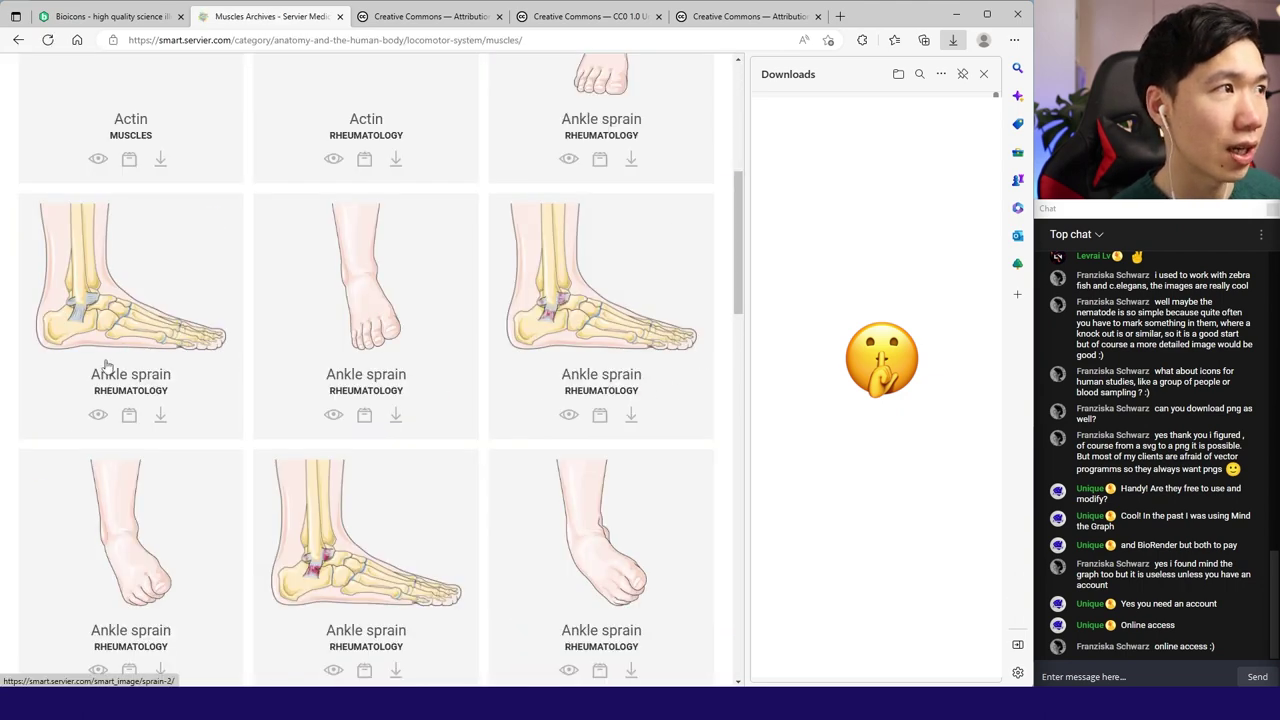
scroll(171, 305, "down", 1)
scroll(171, 305, "down", 3)
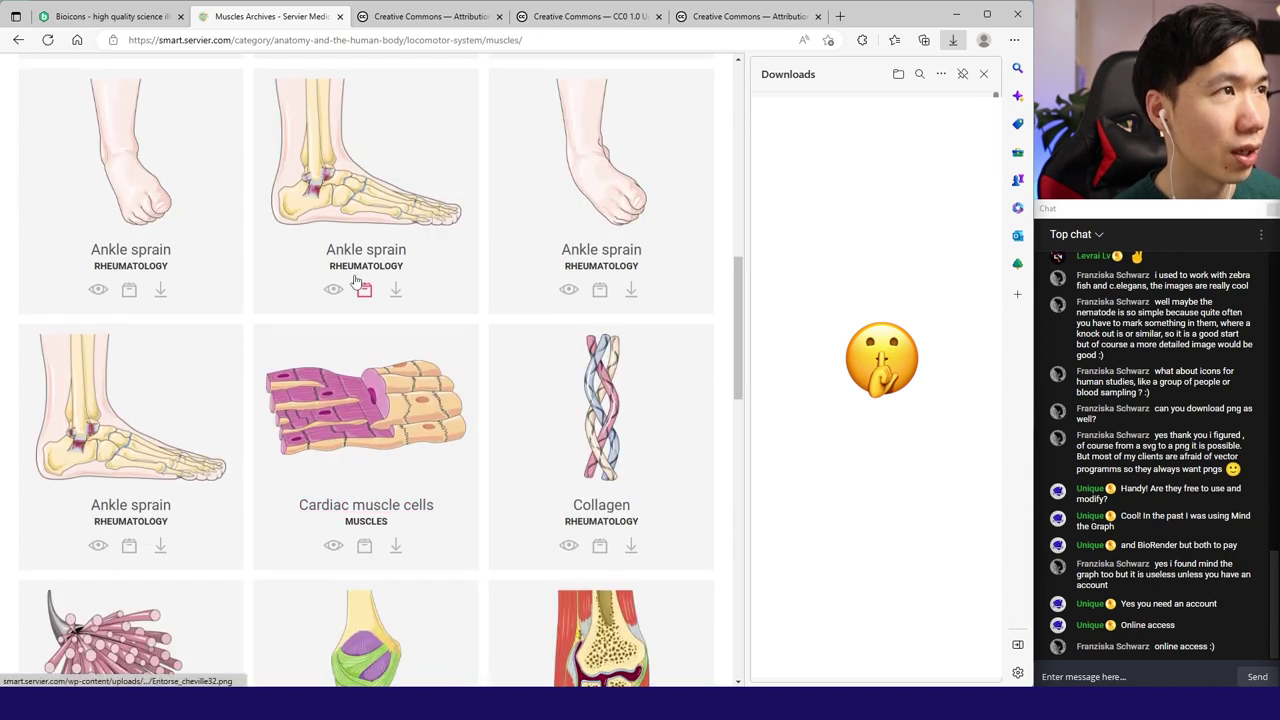
left_click(395, 289)
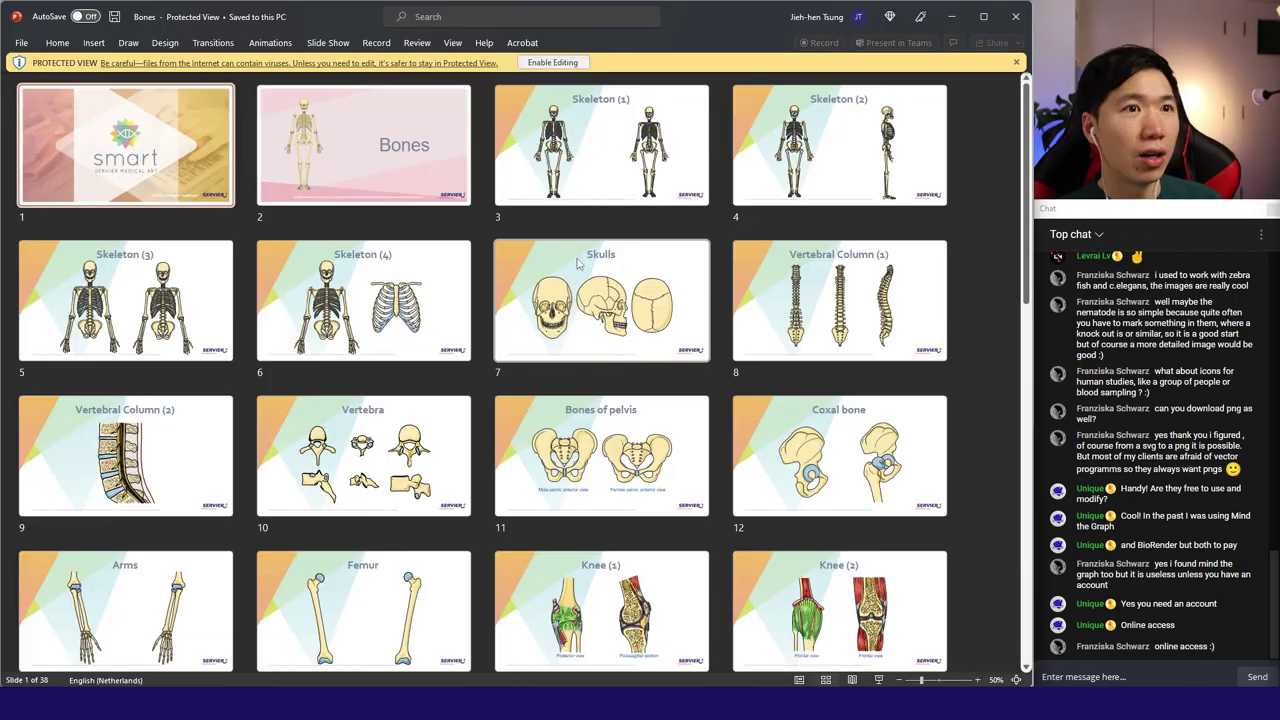
Browse the slides of the Bones presentation in PowerPoint and move a separate piece beside the forearm on the Skeleton (1) slide
scroll(577, 268, "down", 5)
scroll(577, 268, "up", 5)
left_click(590, 160)
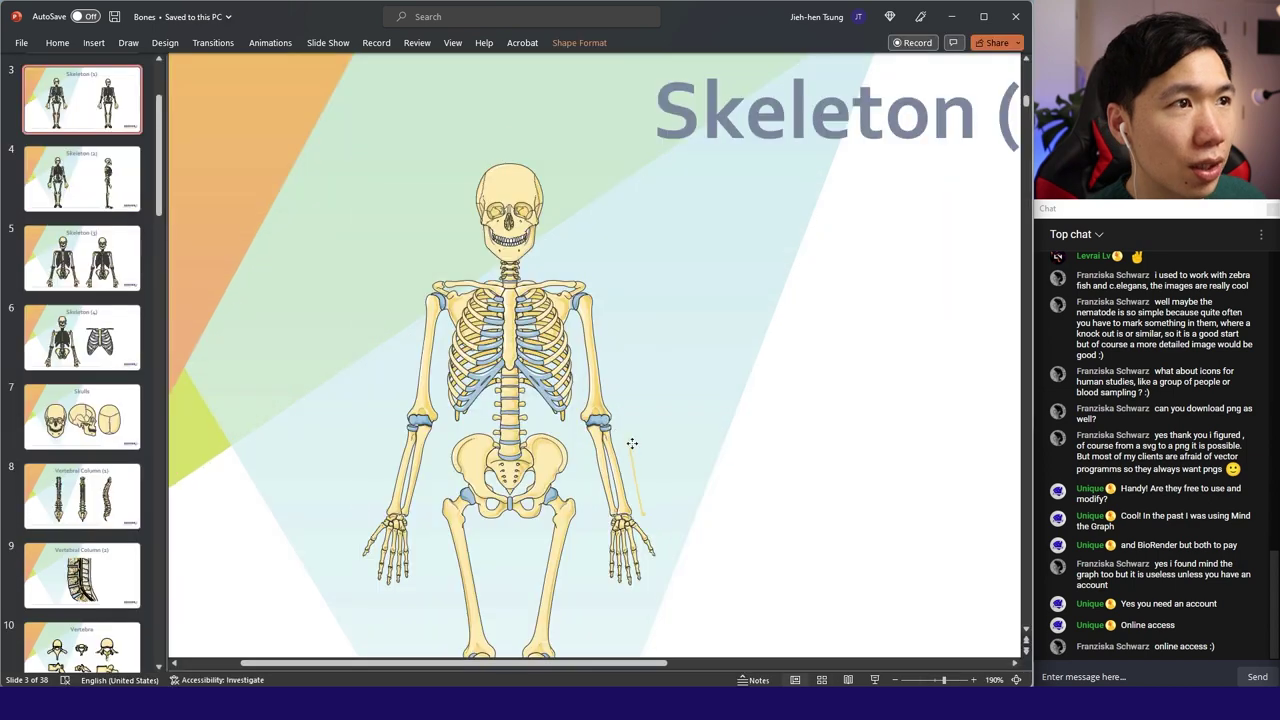
left_click(631, 443)
mouse_move(631, 443)
left_mouse_down()
mouse_move(581, 447)
mouse_move(616, 452)
left_mouse_up()
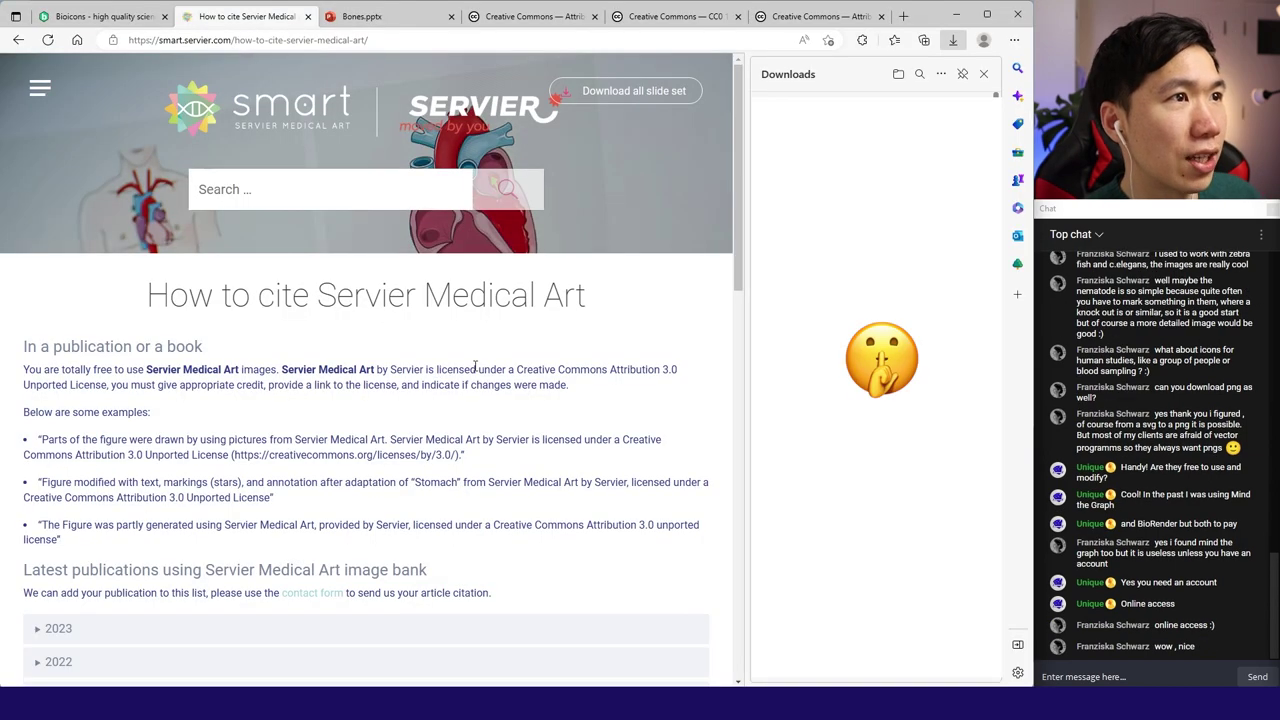
Read the license terms and example citations on the How to cite Servier Medical Art page
left_click_drag(527, 370, 677, 374)
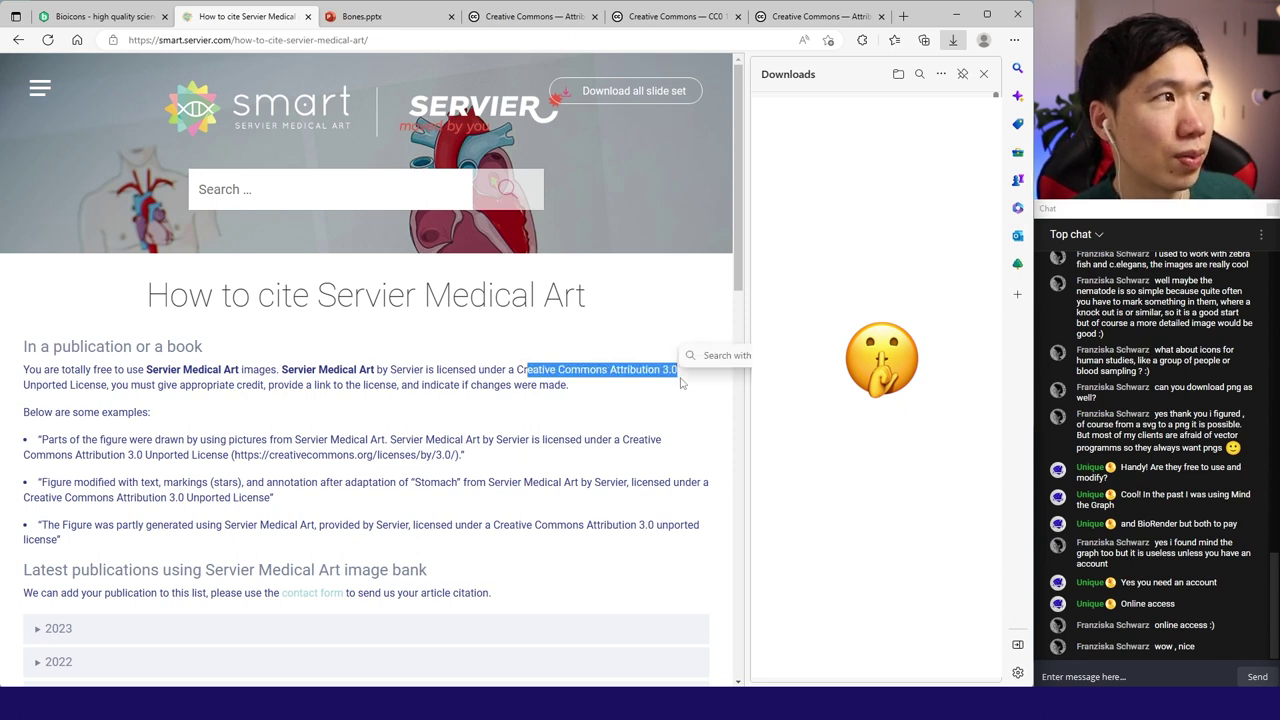
left_click(675, 390)
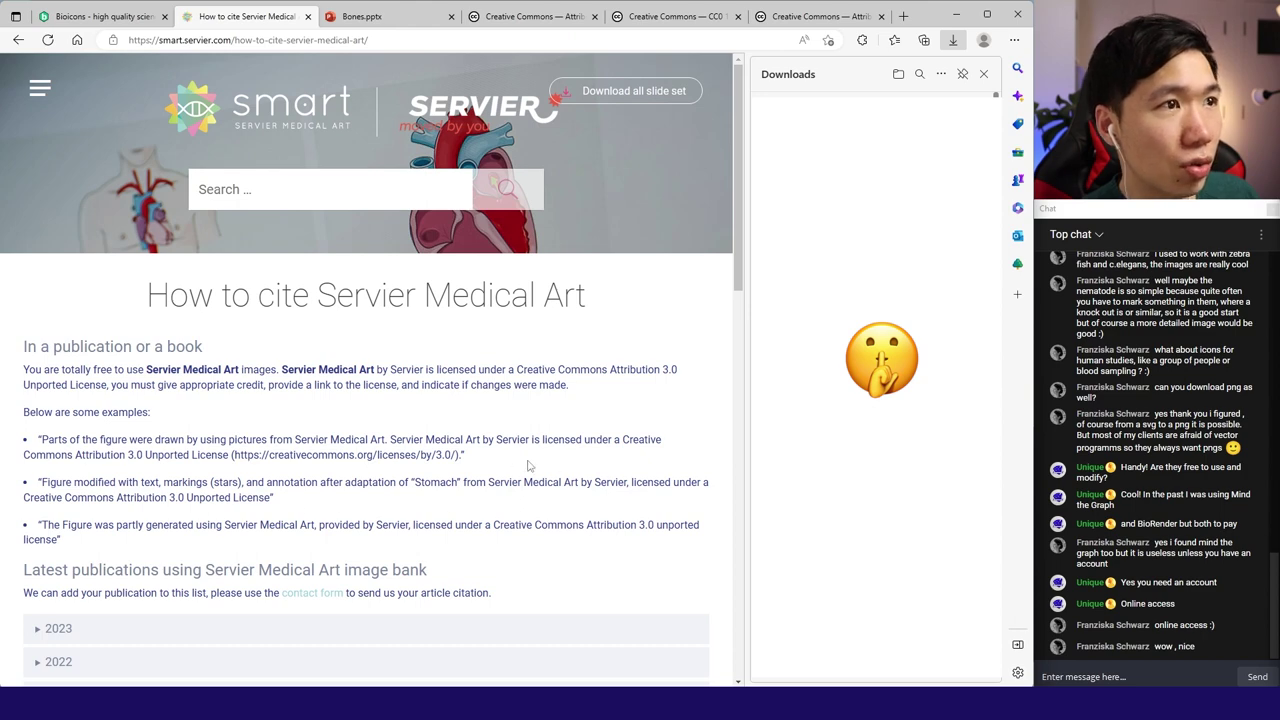
left_click_drag(490, 465, 7, 437)
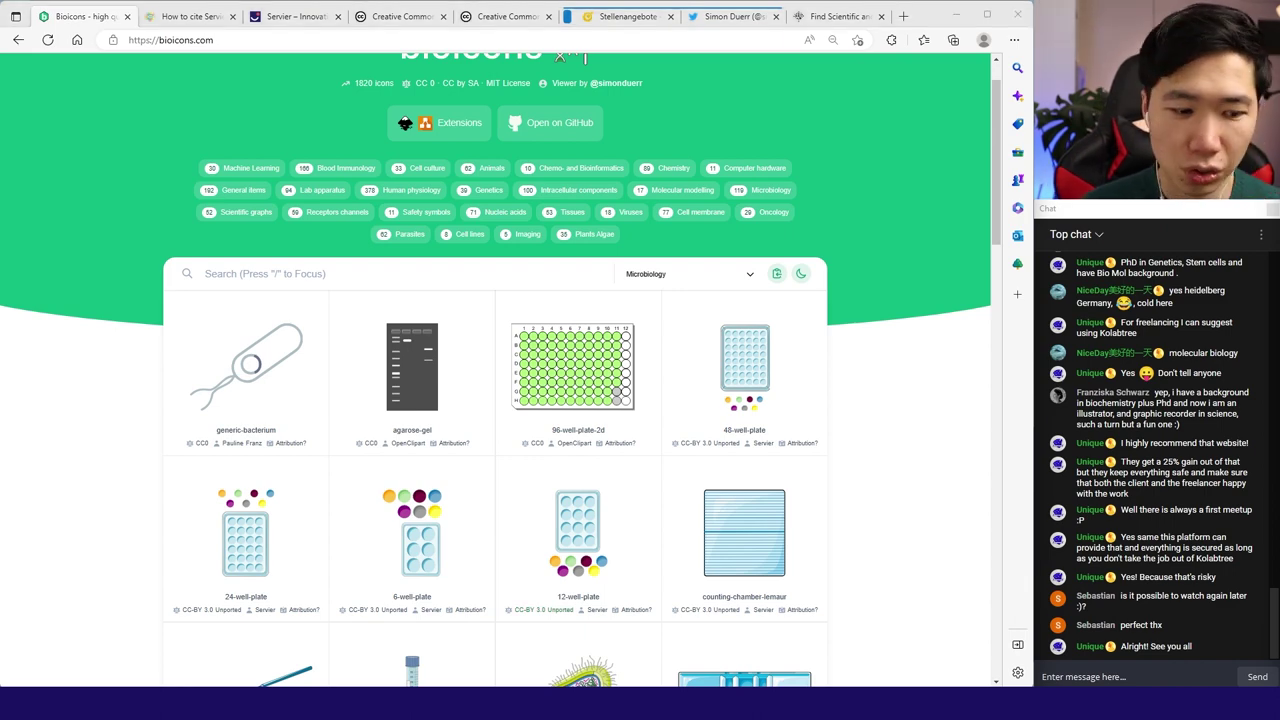
Search Pixabay for monkey images and browse the results
left_click(431, 290)
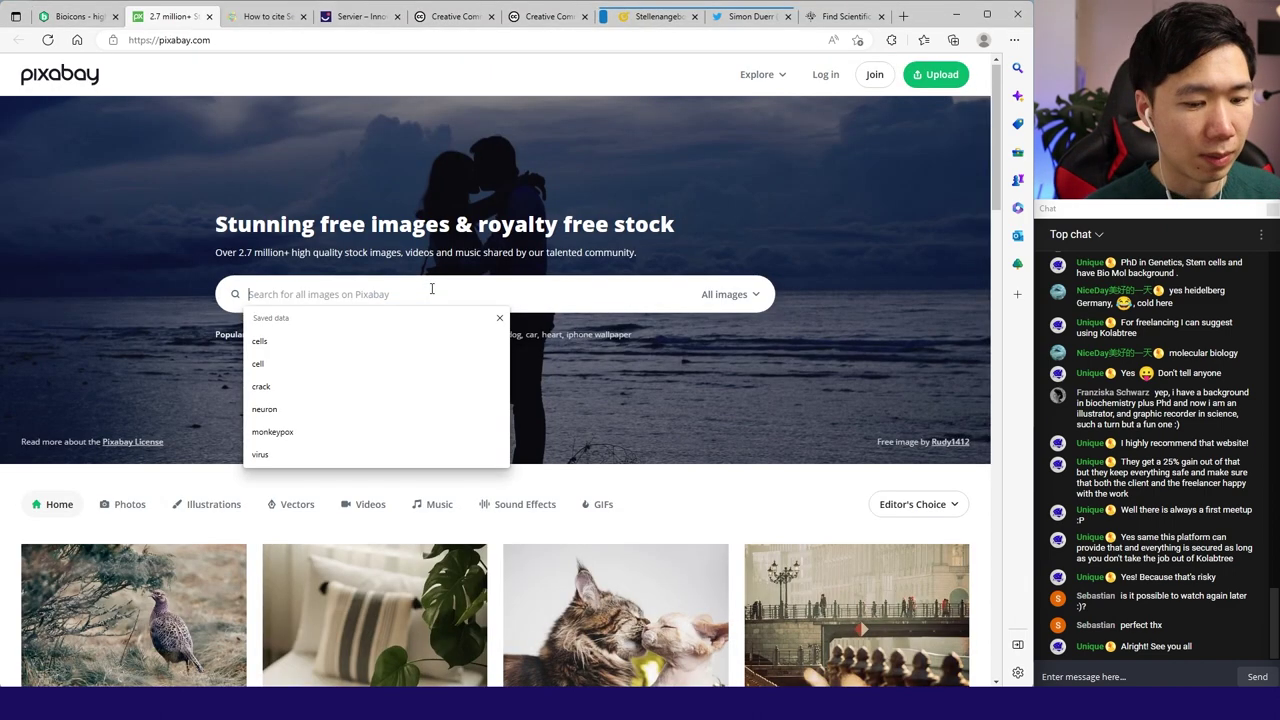
type("monkey")
key("Return")
scroll(697, 565, "down", 2)
scroll(697, 565, "down", 1)
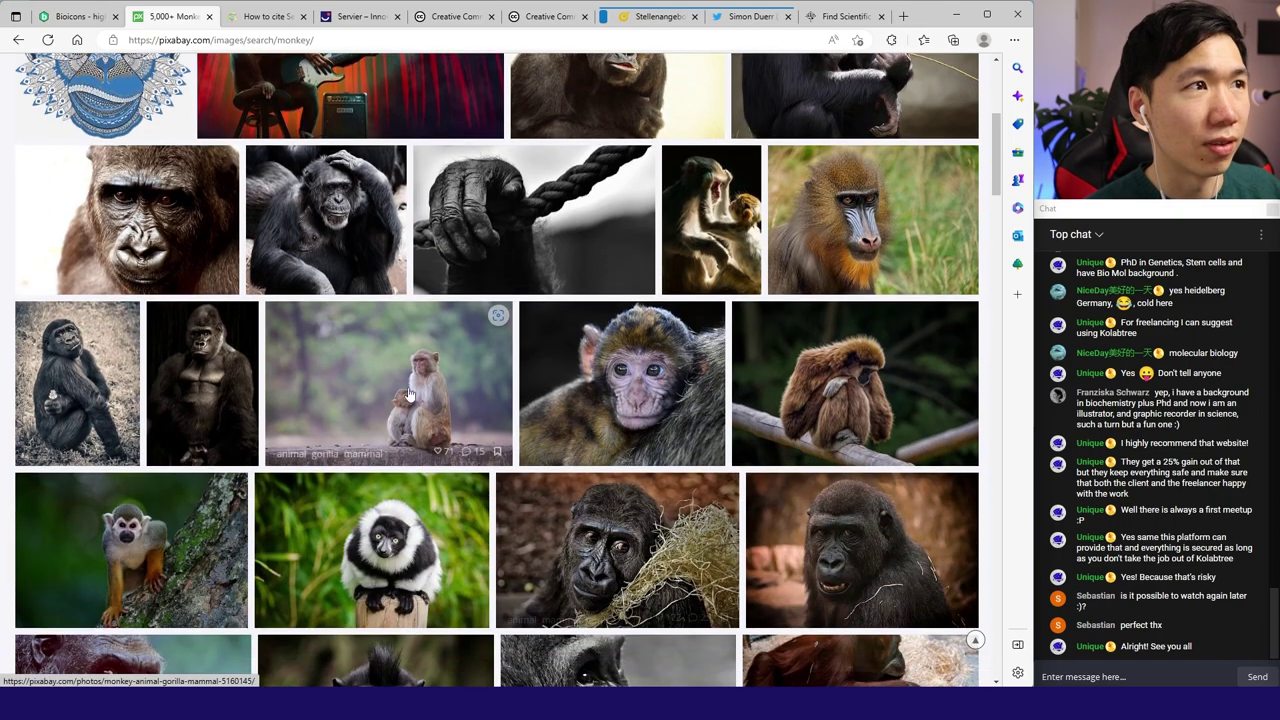
Open the photo of an adult monkey with its baby and check its Pixabay license terms
left_click(436, 386)
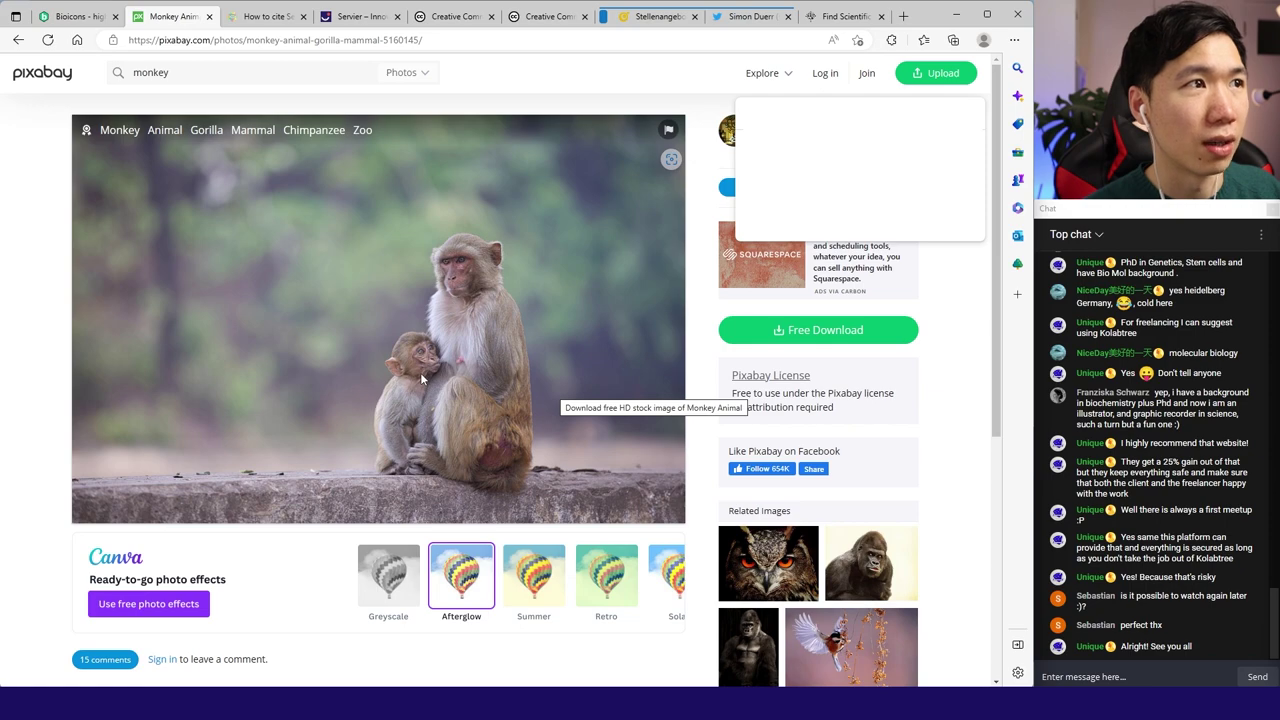
left_click_drag(732, 393, 860, 410)
left_click(861, 410)
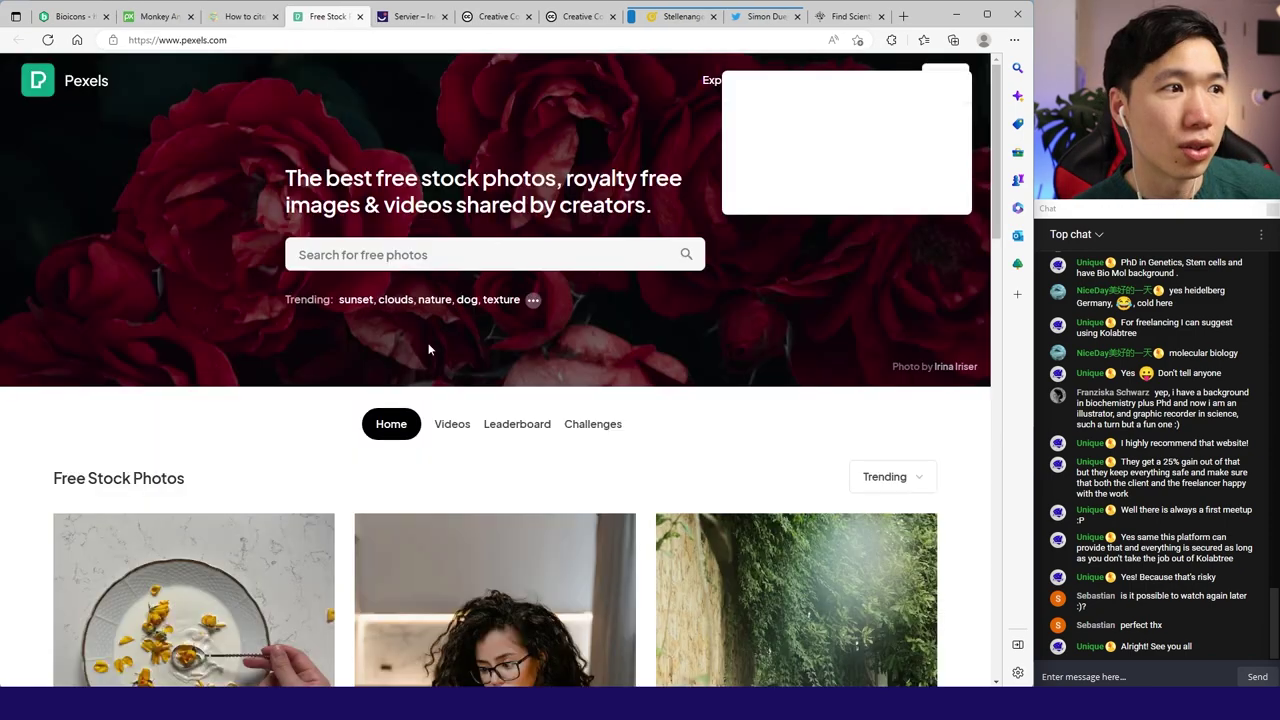
Search Pexels for mouse photos and view the White Baby Mouse photo with its license
scroll(489, 345, "down", 5)
scroll(489, 345, "up", 5)
left_click(415, 255)
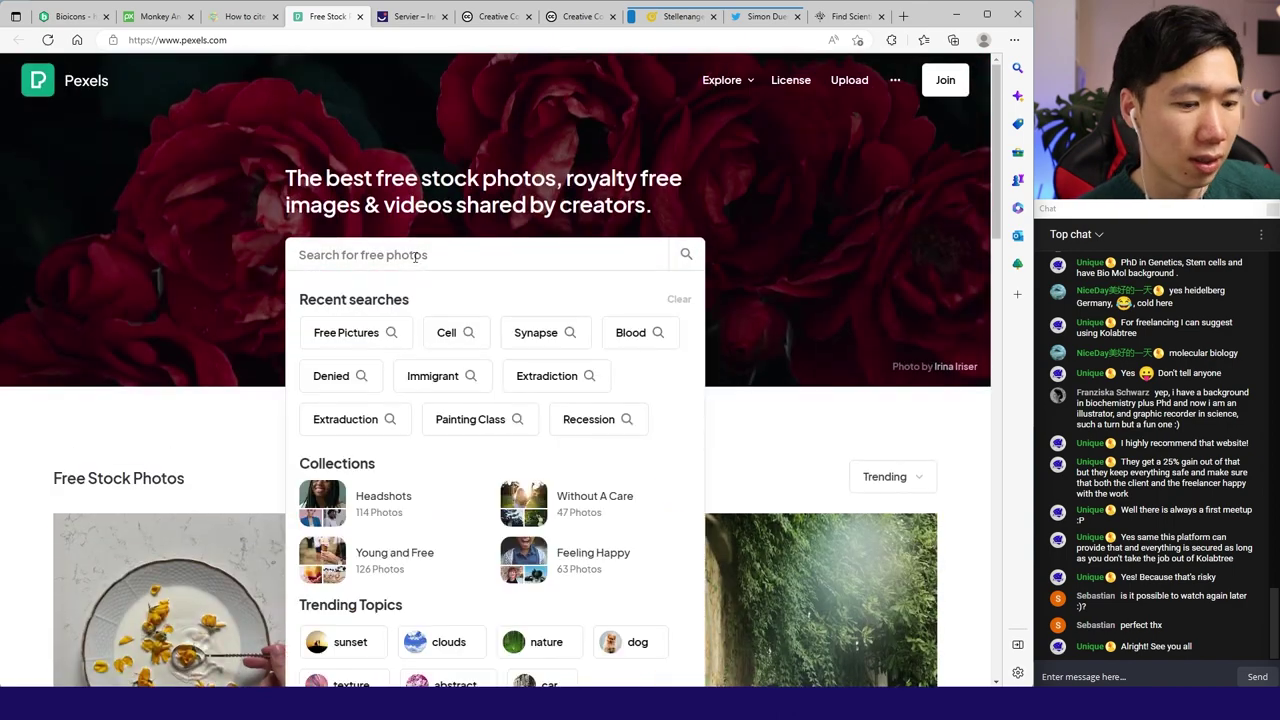
type("mous")
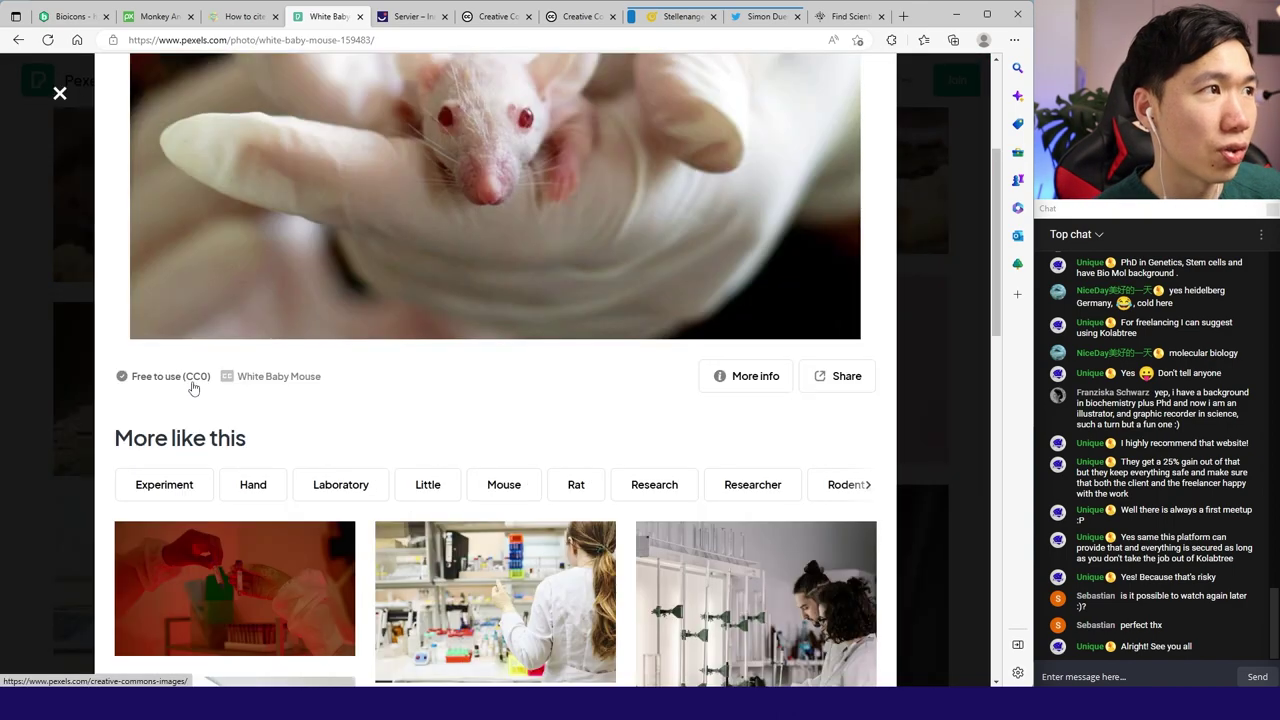
scroll(230, 390, "up", 5)
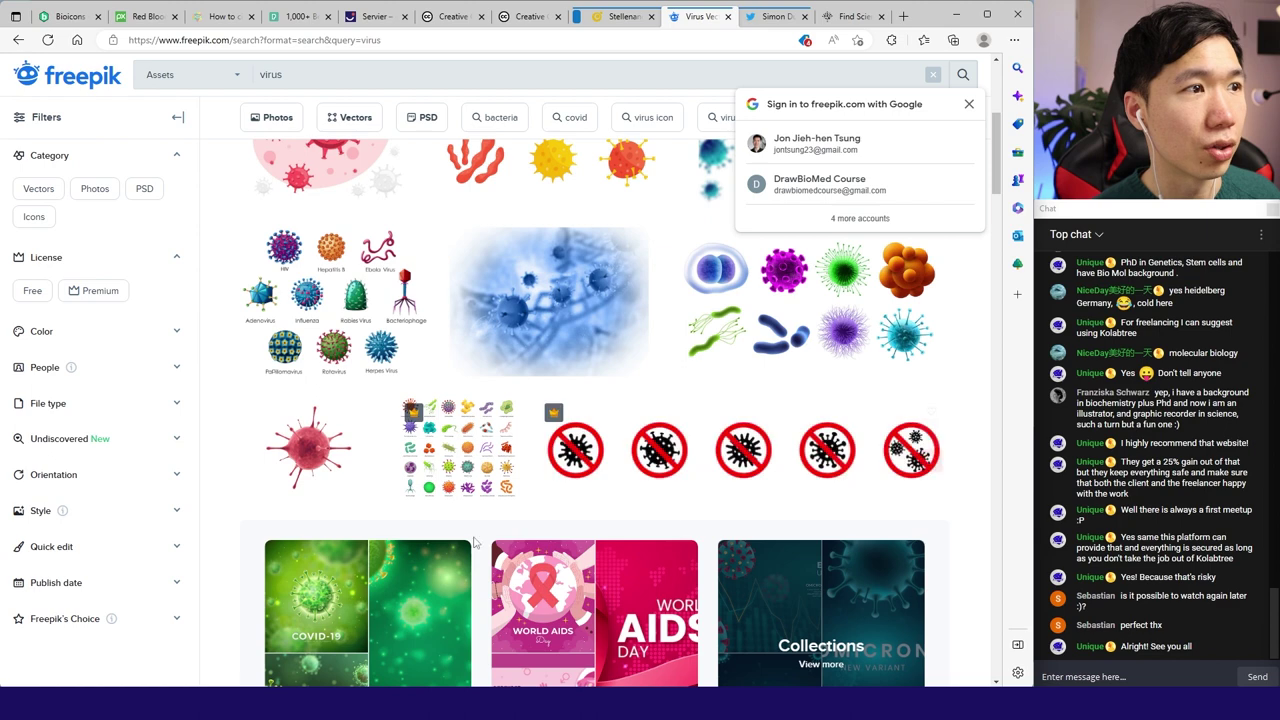
Browse the Freepik virus results, open the red coronavirus illustration, and check its license and attribution terms
scroll(463, 533, "down", 2)
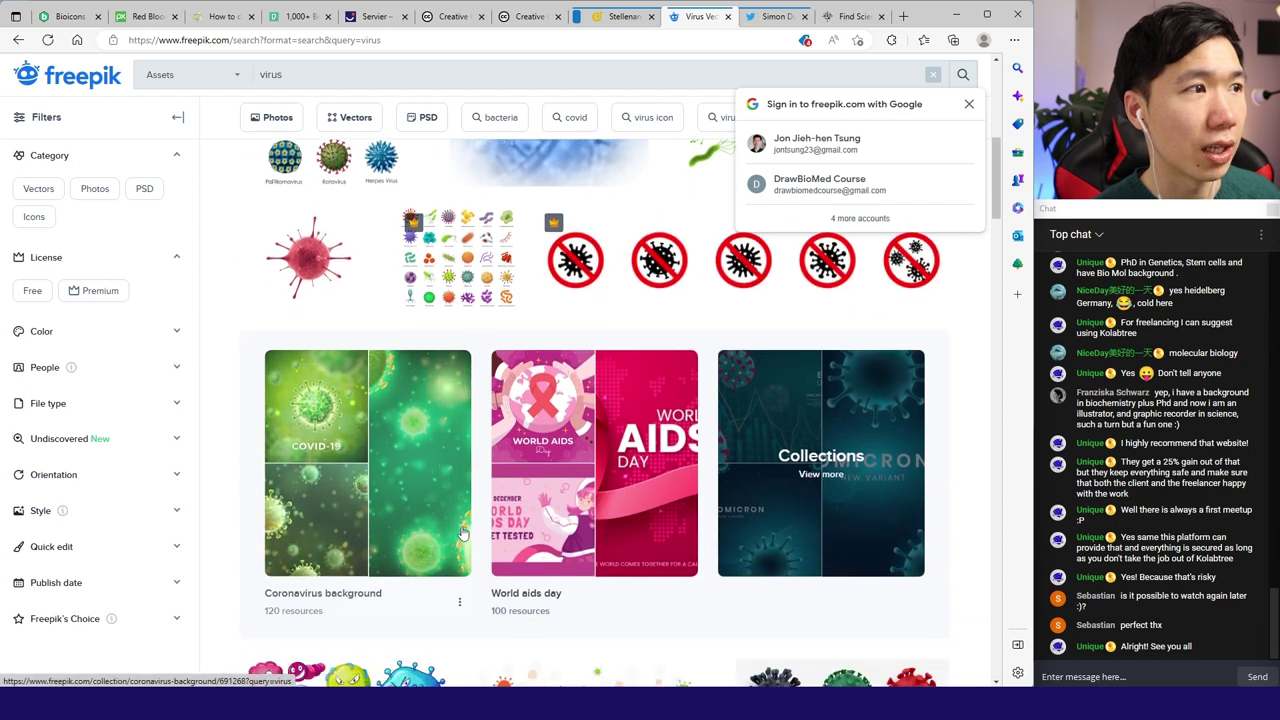
left_click(308, 258)
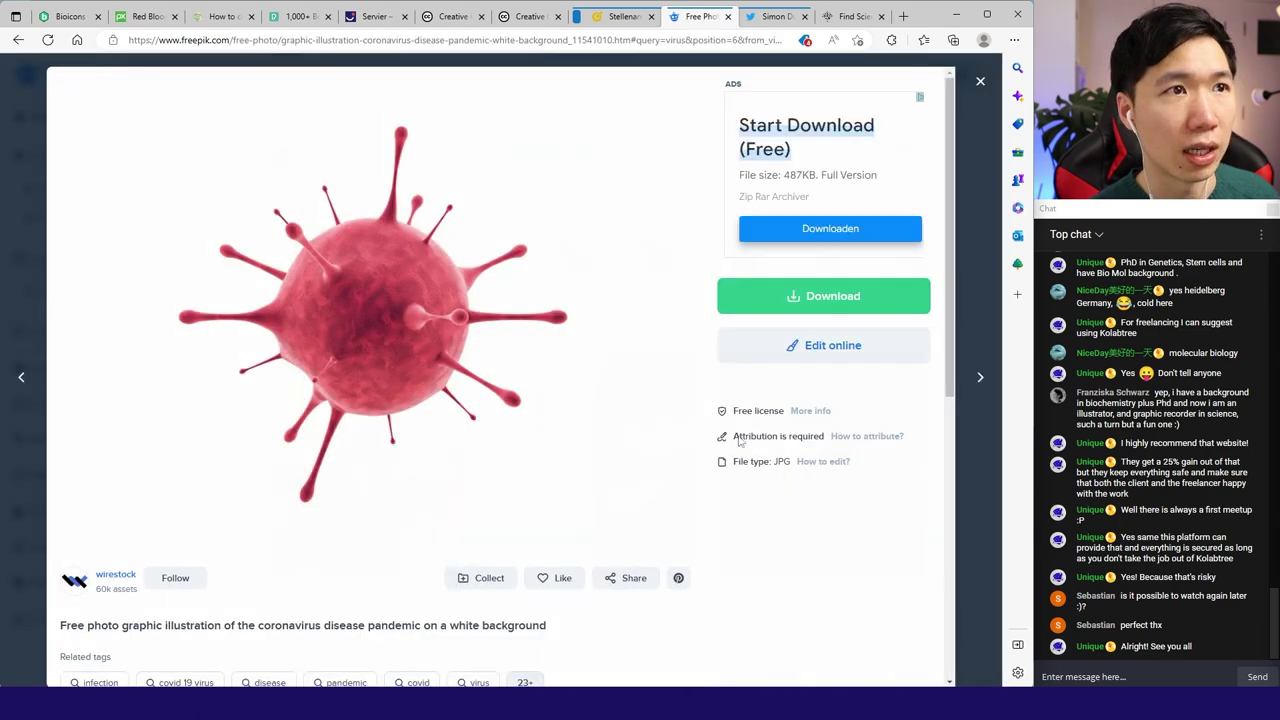
left_click_drag(745, 443, 823, 440)
left_click(826, 440)
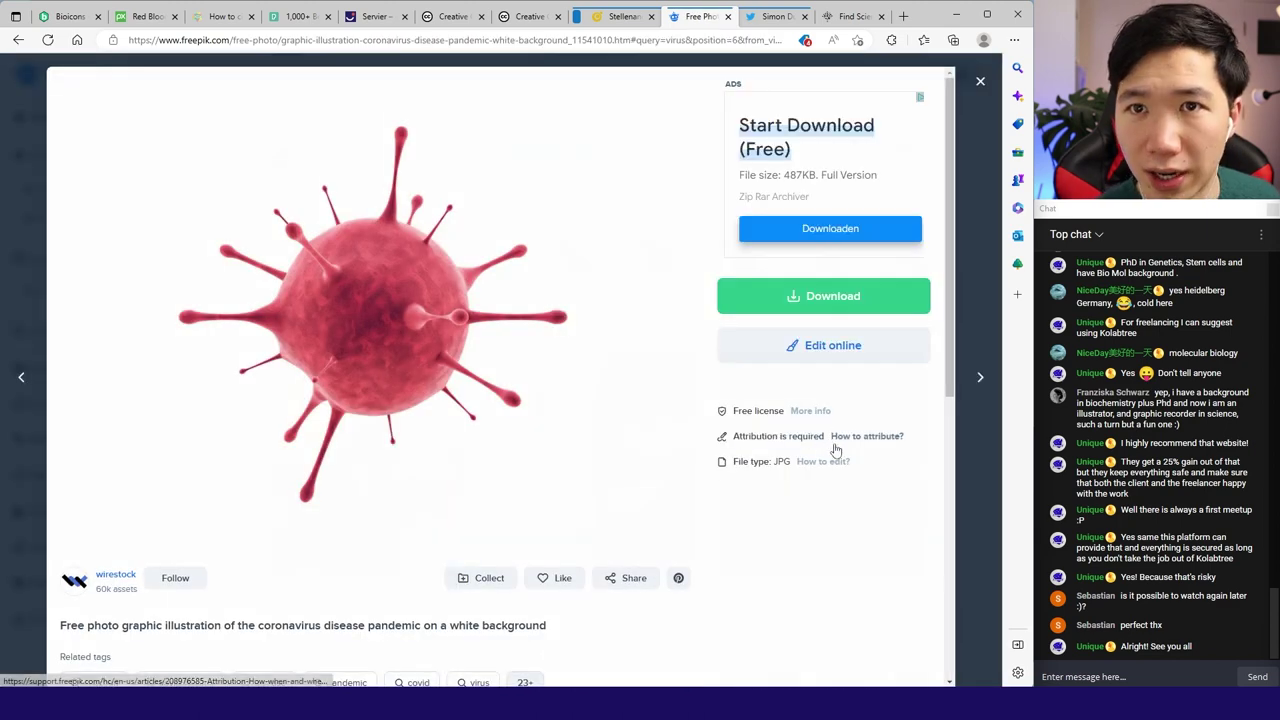